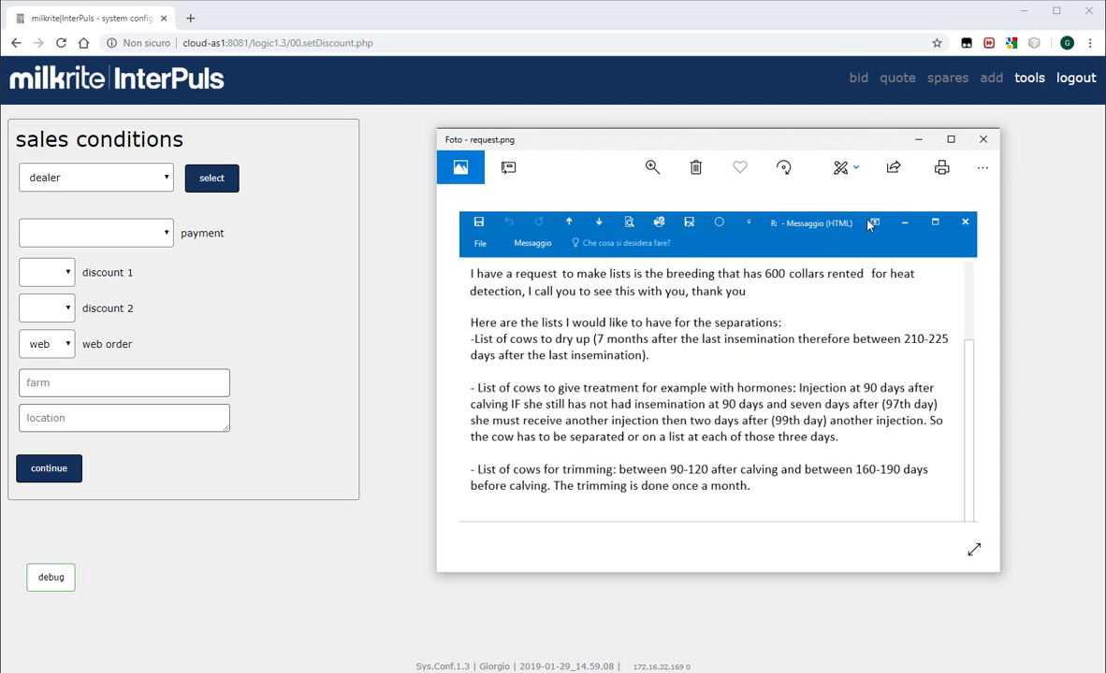
Minimize the request image and open the Velos demo from the milkrite InterPuls tools page
left_click(917, 140)
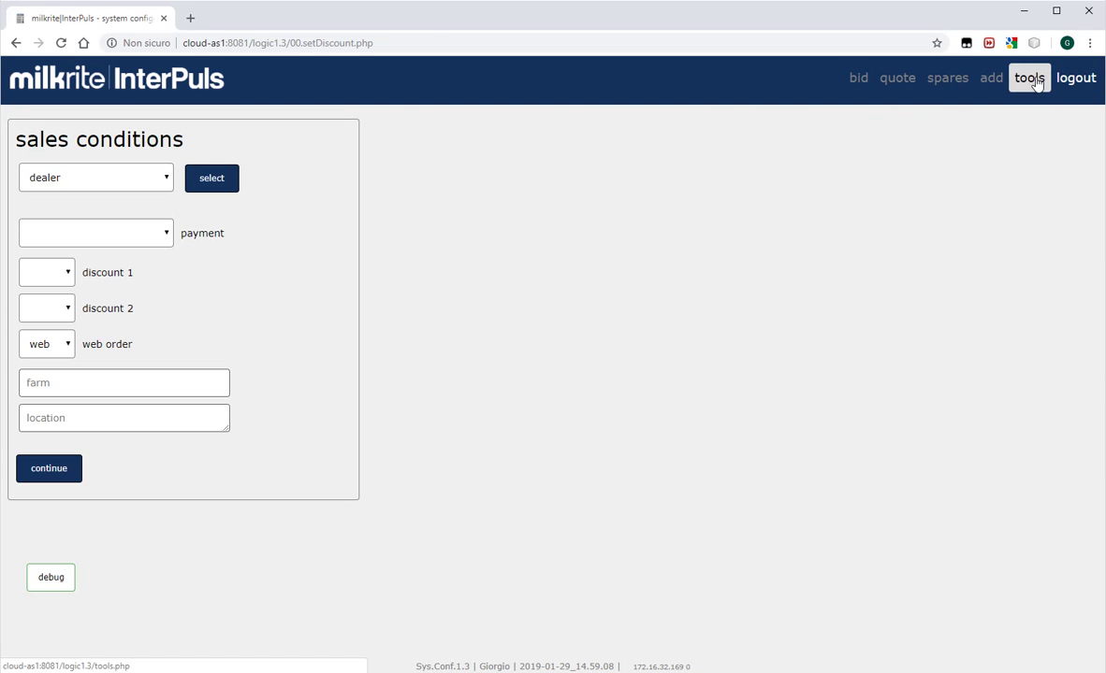
left_click(1032, 81)
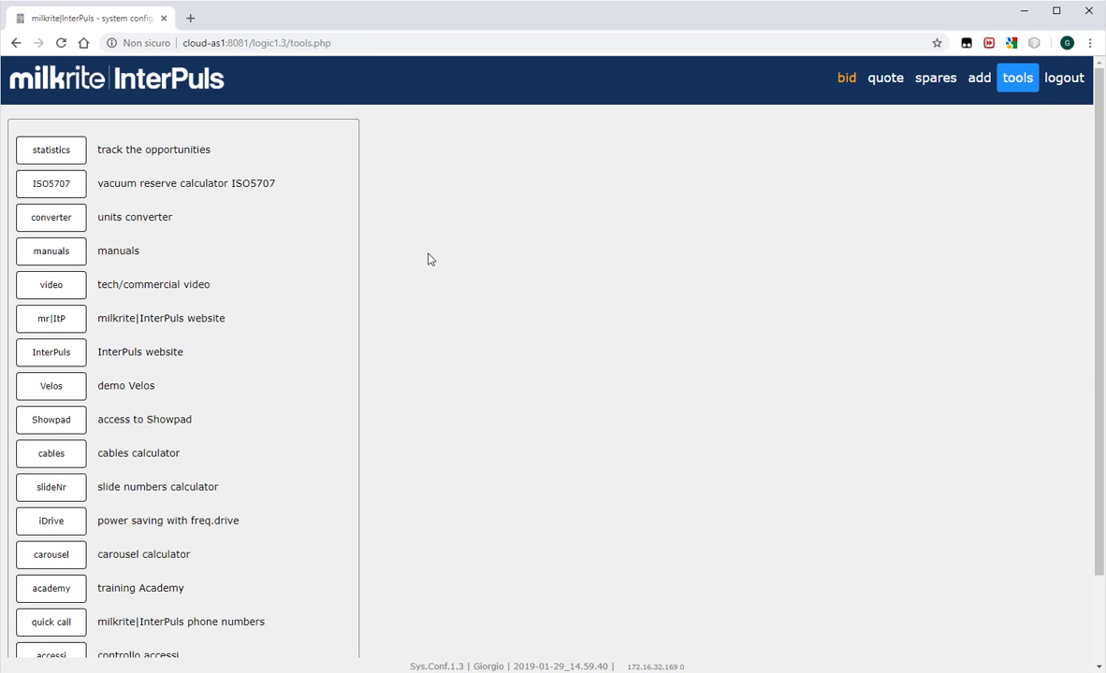
left_click(48, 391)
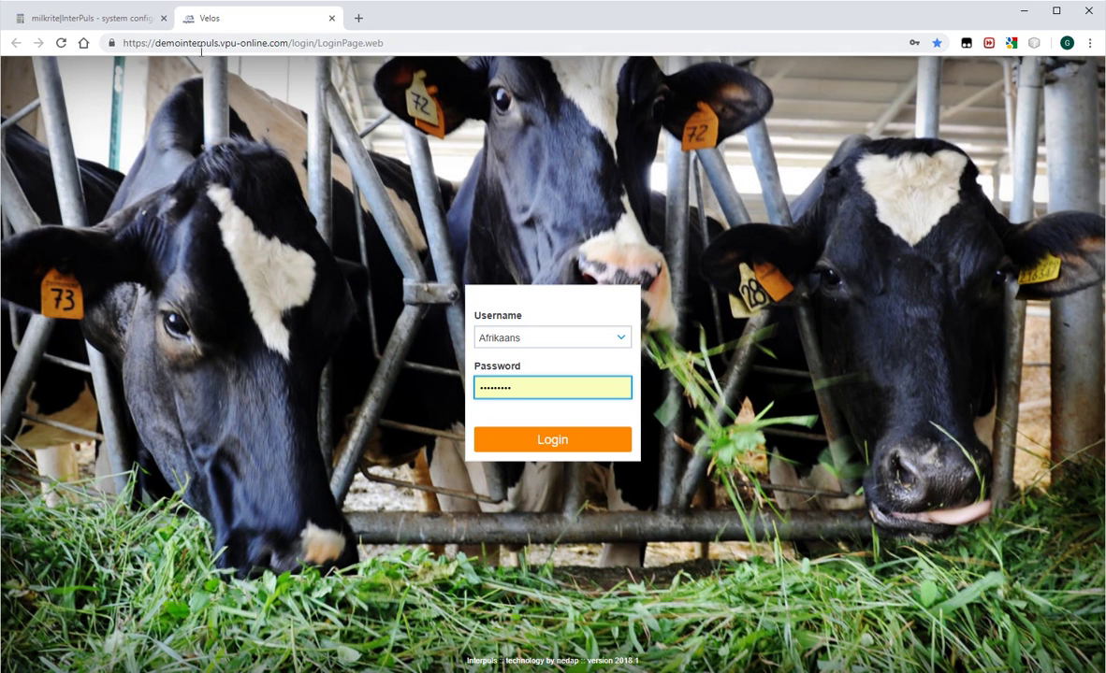
Choose English as the username and log in to the Velos demo with the prefilled password
left_click(555, 343)
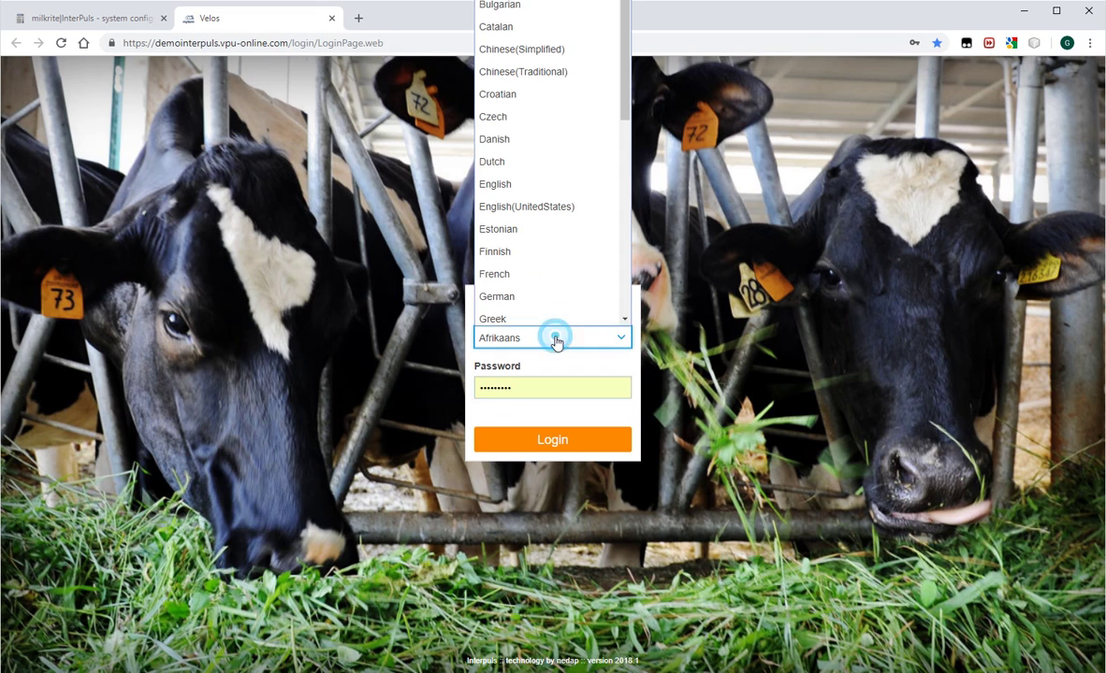
scroll(627, 109, "down", 2)
scroll(583, 161, "down", 3)
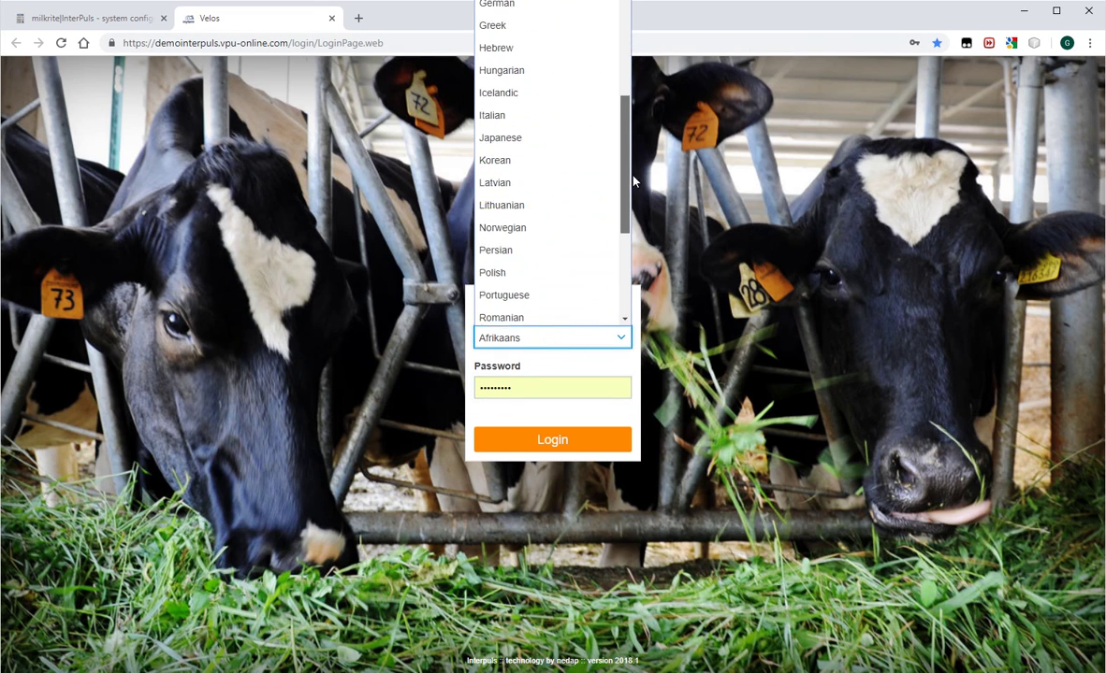
scroll(572, 138, "up", 3)
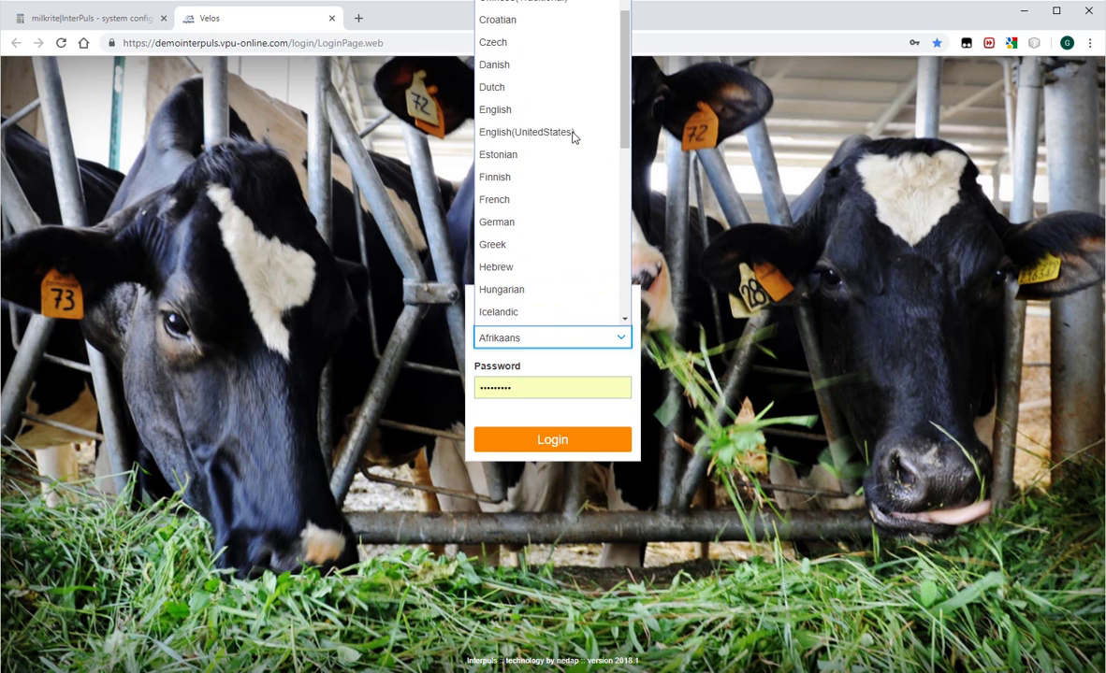
left_click(521, 112)
left_click(560, 453)
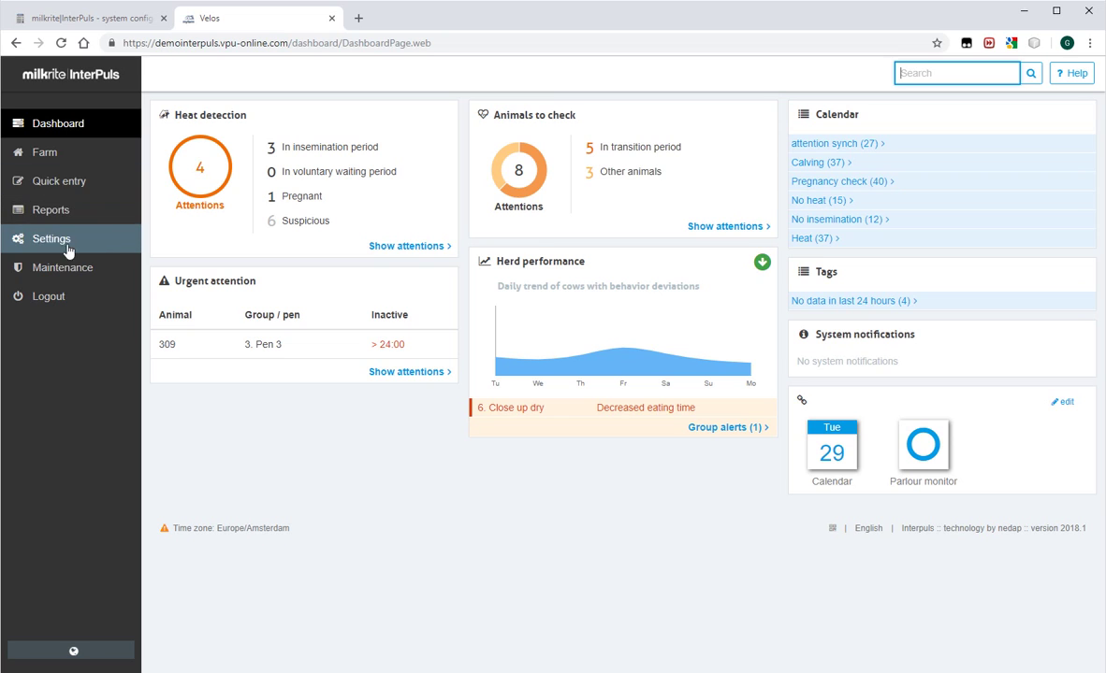
Open the general calendar settings
left_click(38, 242)
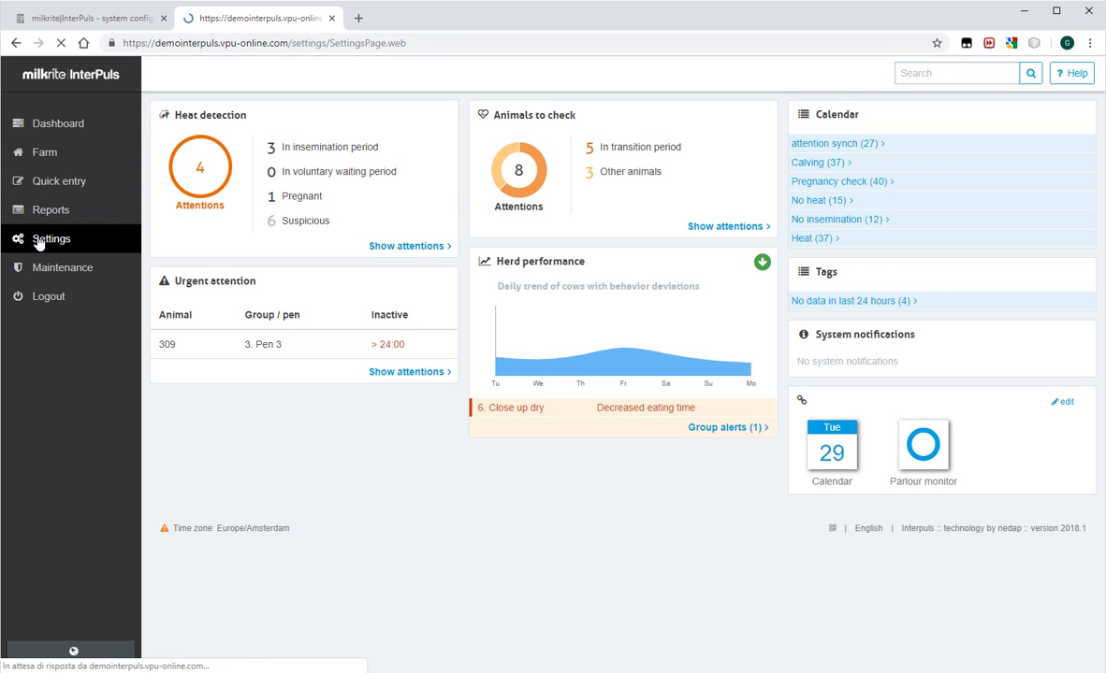
left_click_drag(324, 147, 387, 150)
left_click(392, 145)
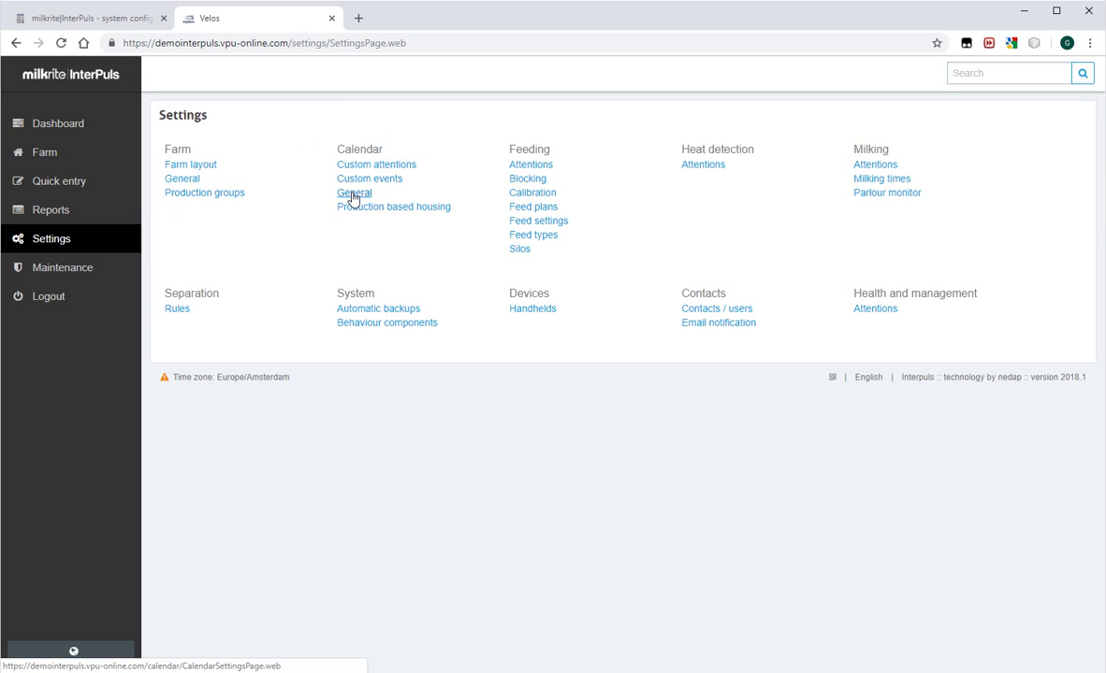
left_click(353, 194)
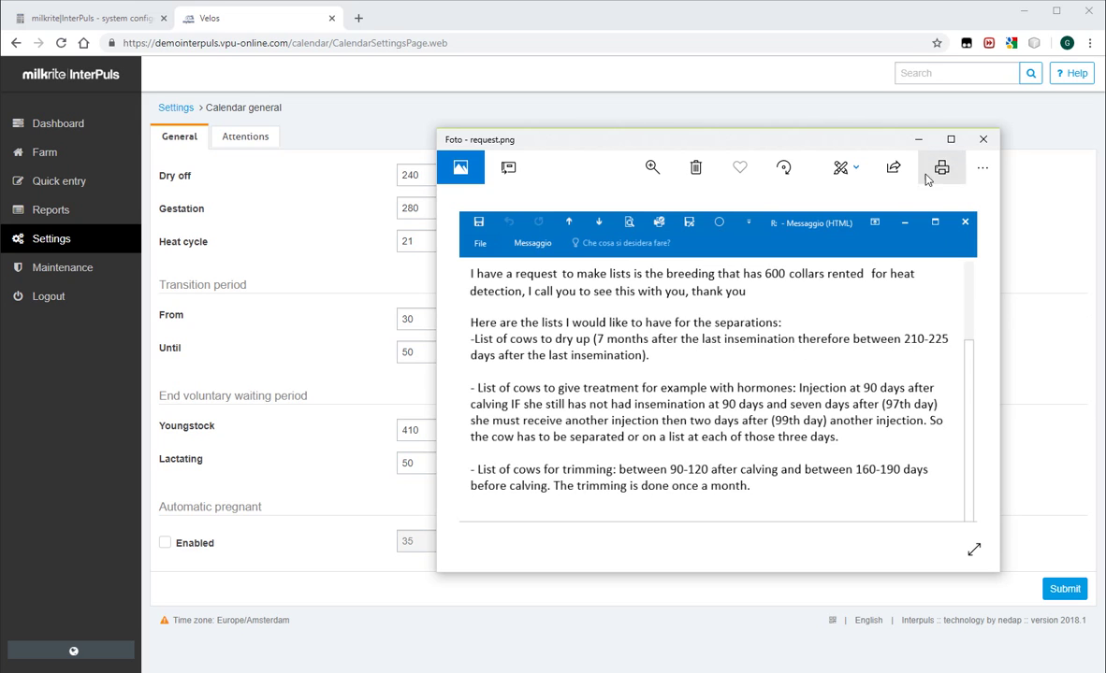
Minimize the request image, set Dry off to 210 days since insemination, then submit and confirm the calendar settings
left_click(918, 139)
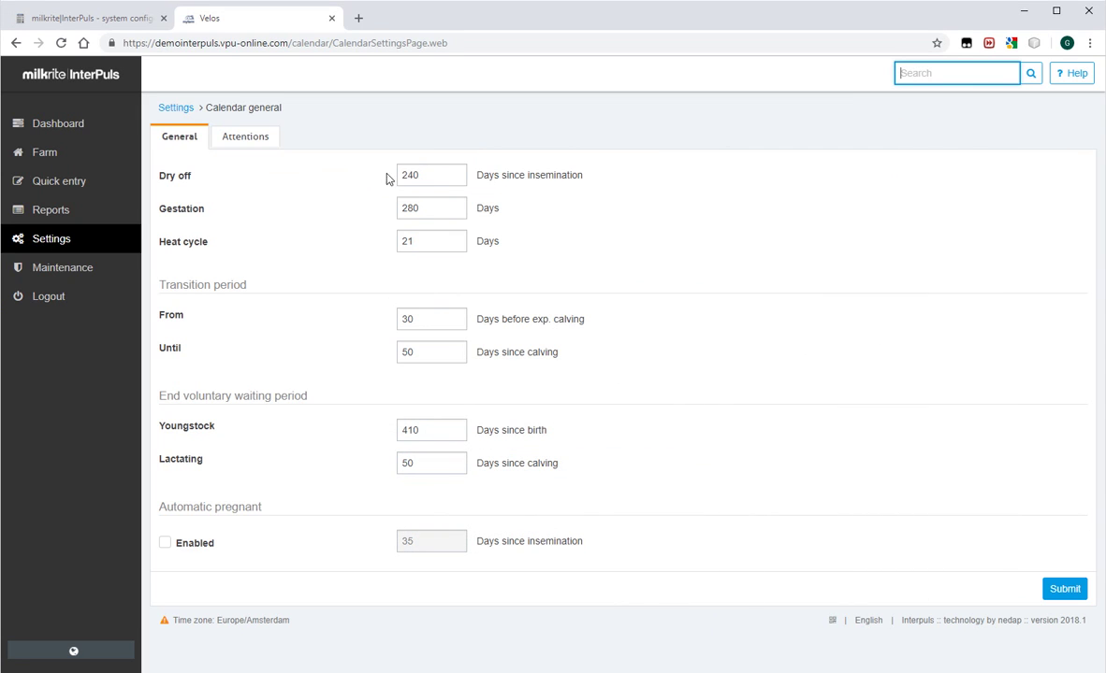
left_click(431, 178)
left_click_drag(431, 177, 397, 180)
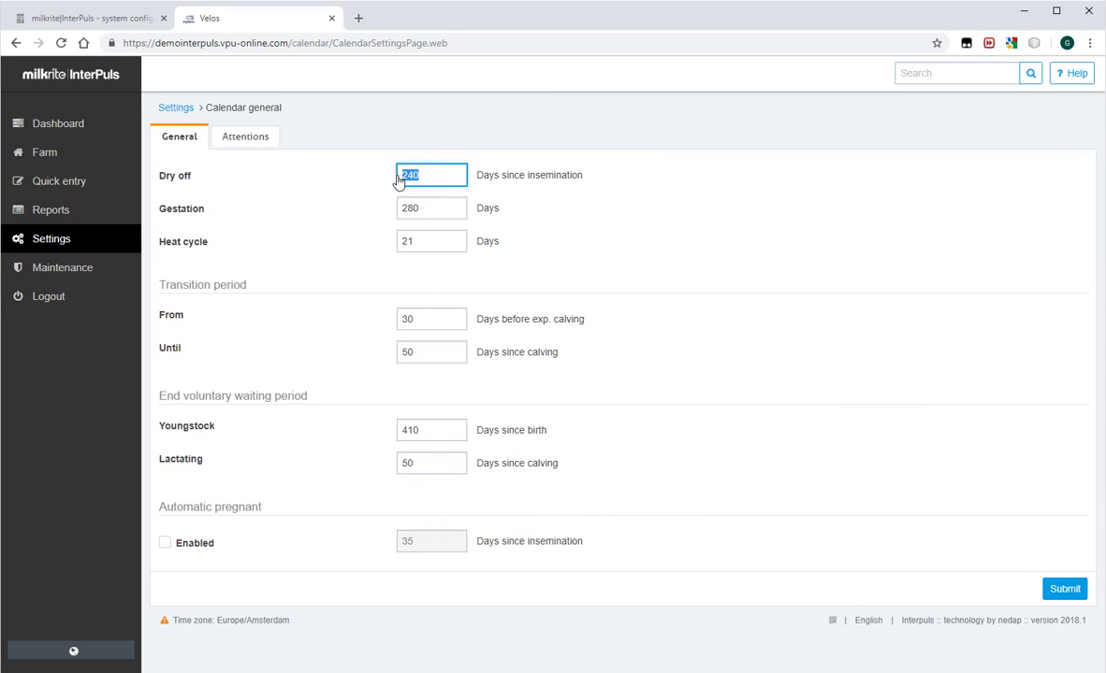
type("210")
left_click(599, 165)
left_click(1066, 590)
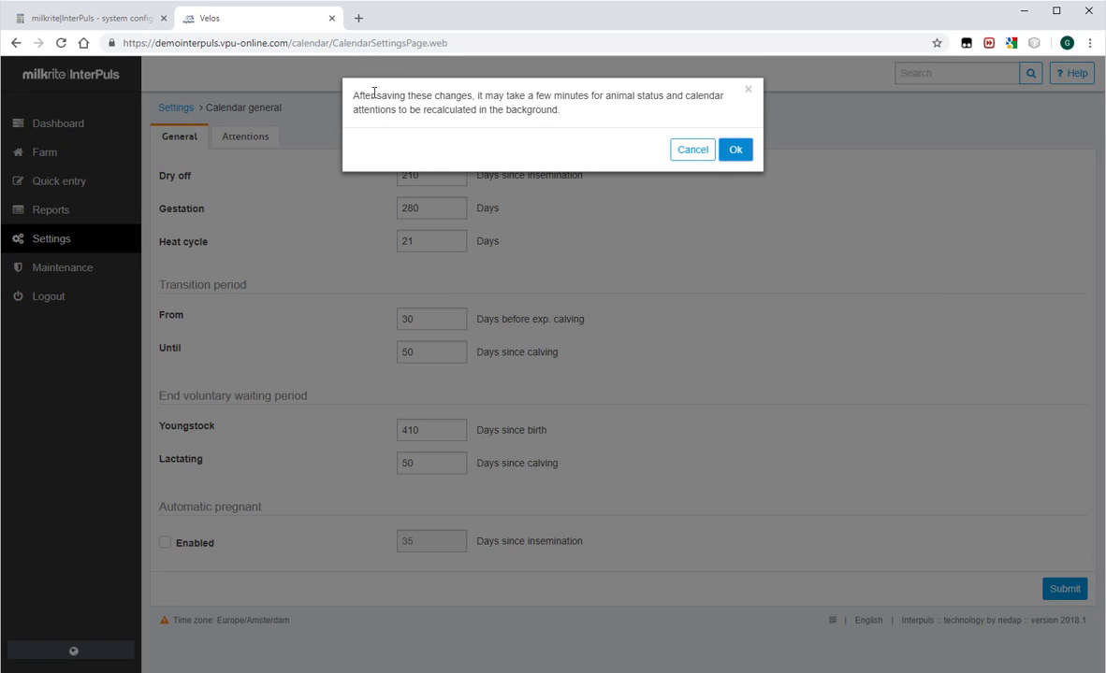
left_click_drag(359, 95, 604, 91)
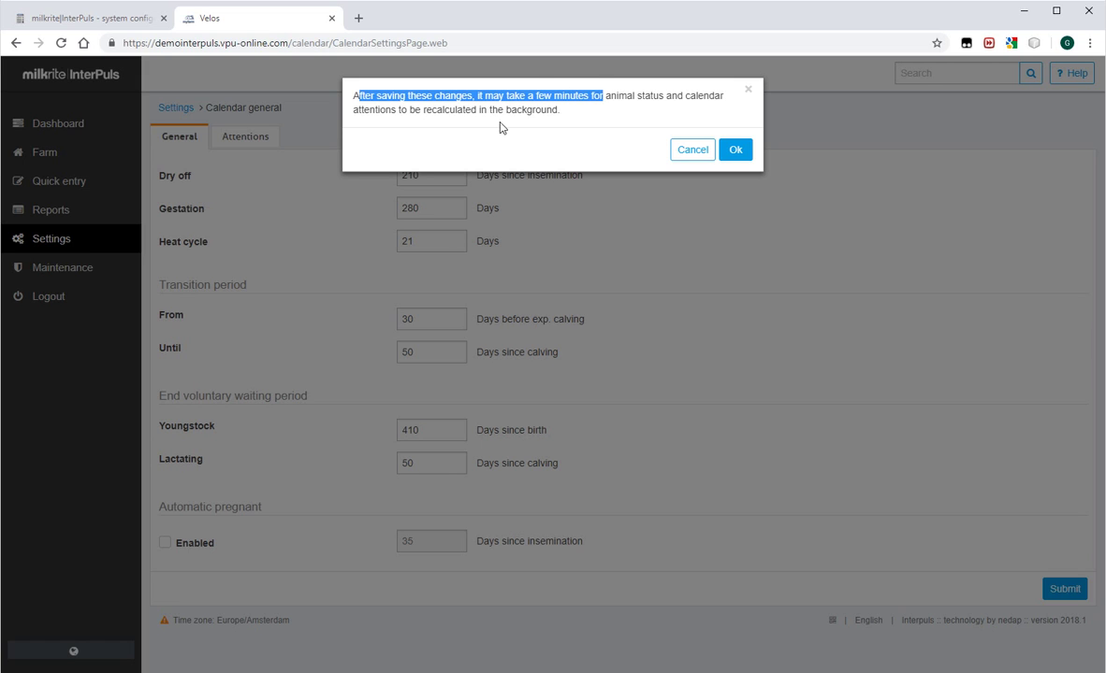
left_click(438, 110)
left_click(735, 150)
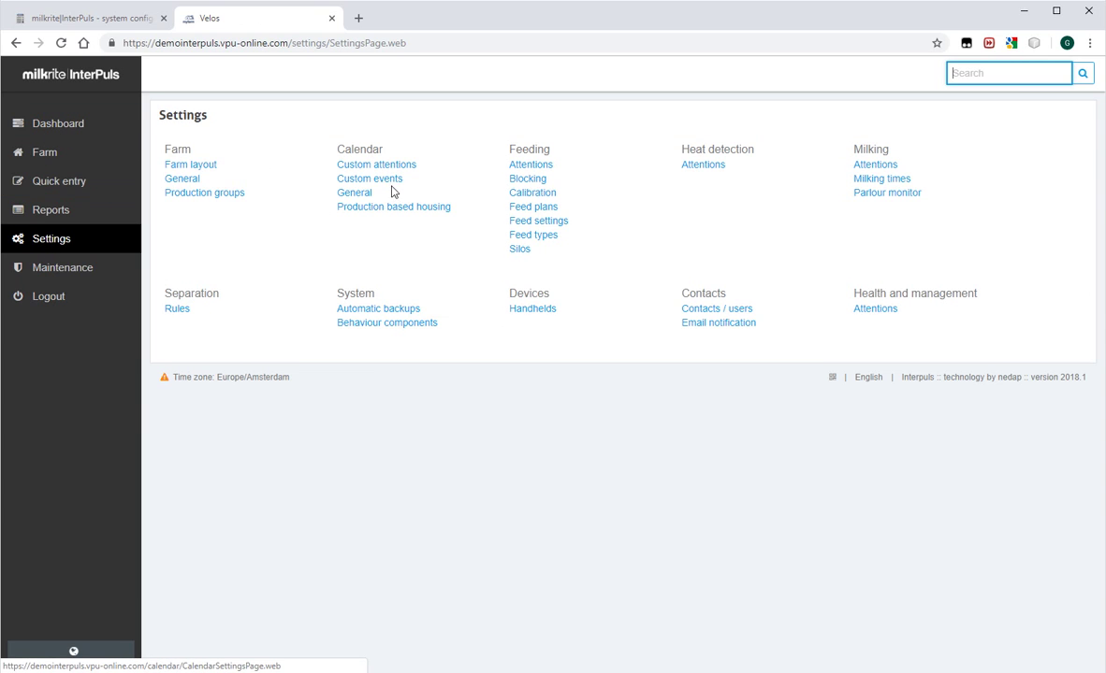
Reopen the general calendar settings and examine how many days before expected dry off the Dry off attention is triggered
left_click(354, 192)
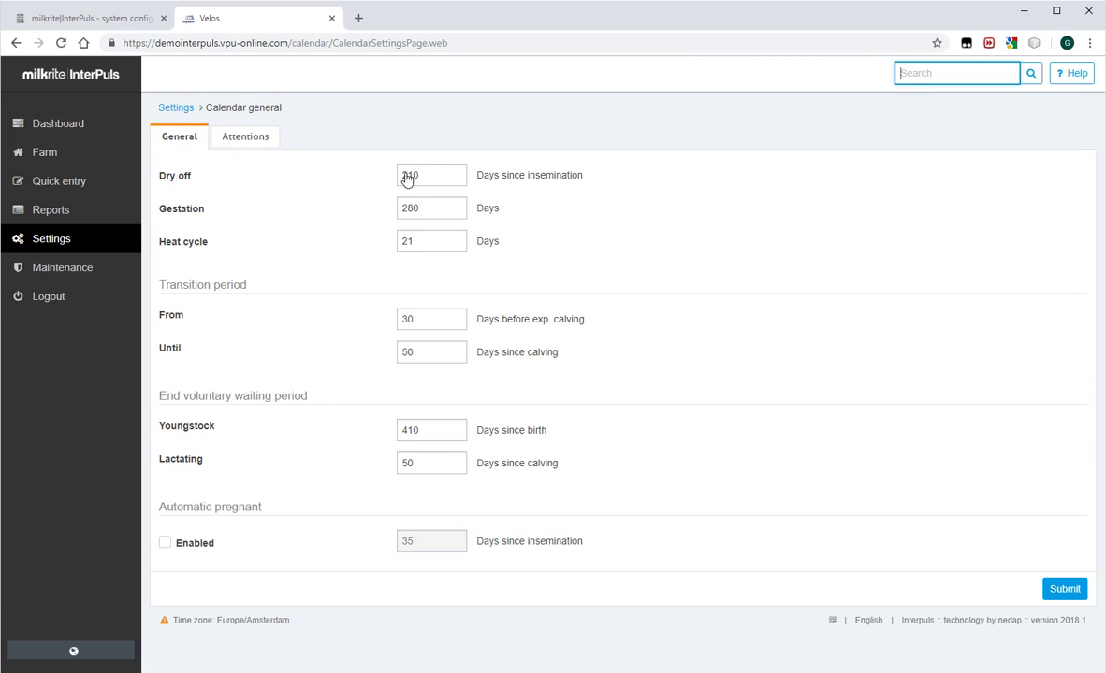
left_click(247, 139)
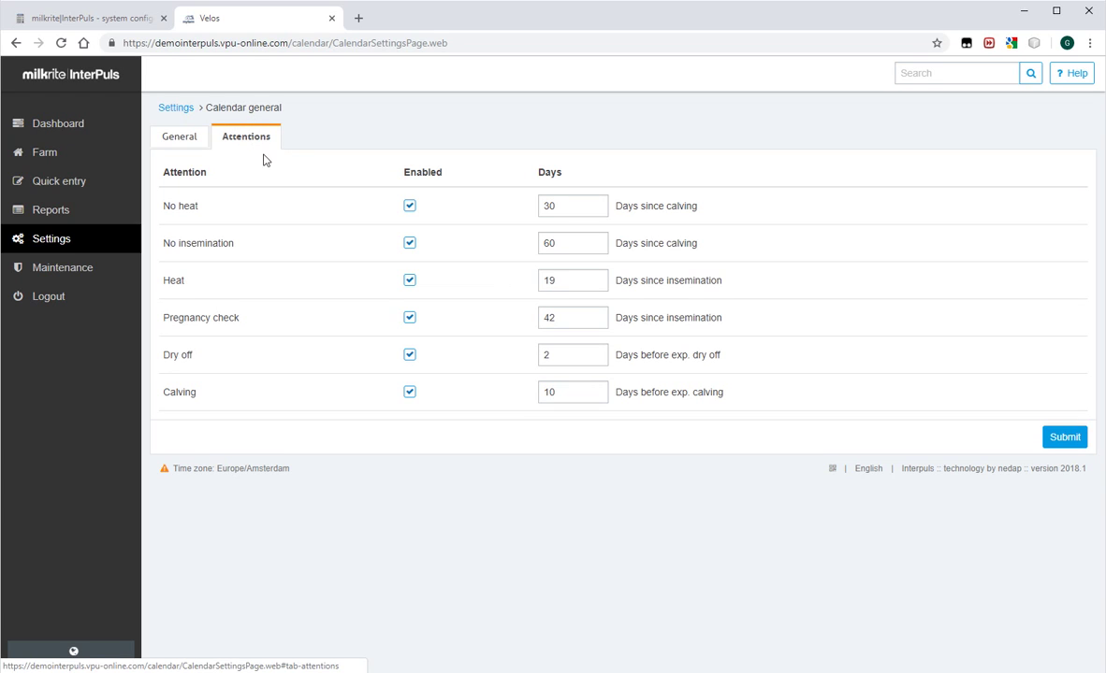
left_click_drag(159, 353, 200, 359)
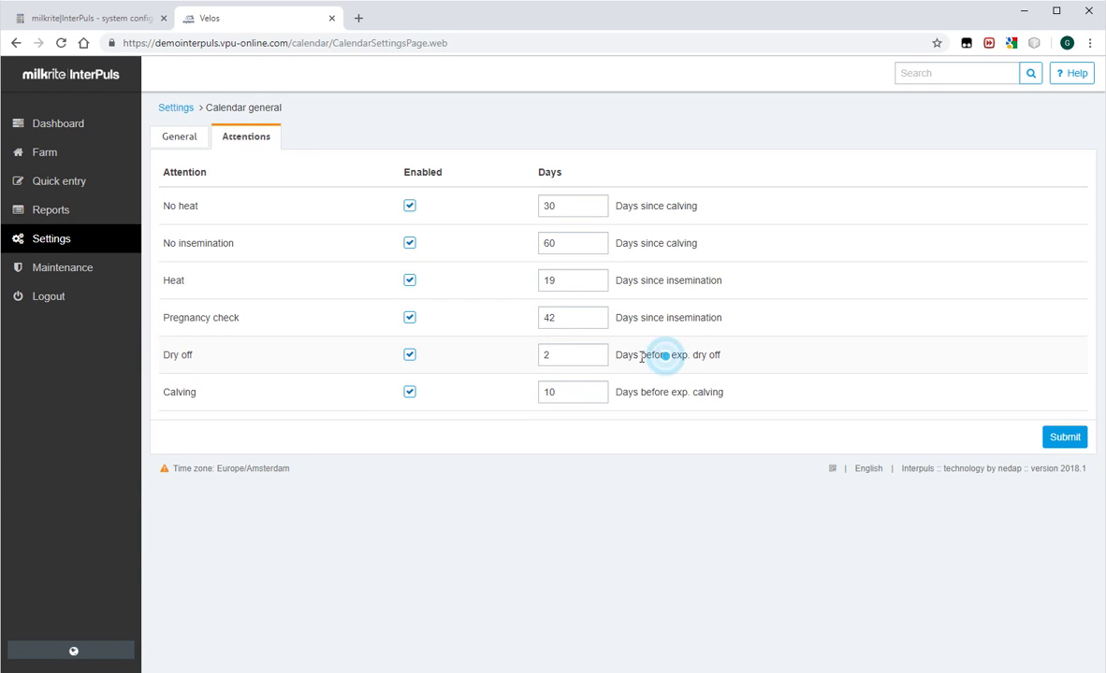
left_click_drag(616, 356, 728, 358)
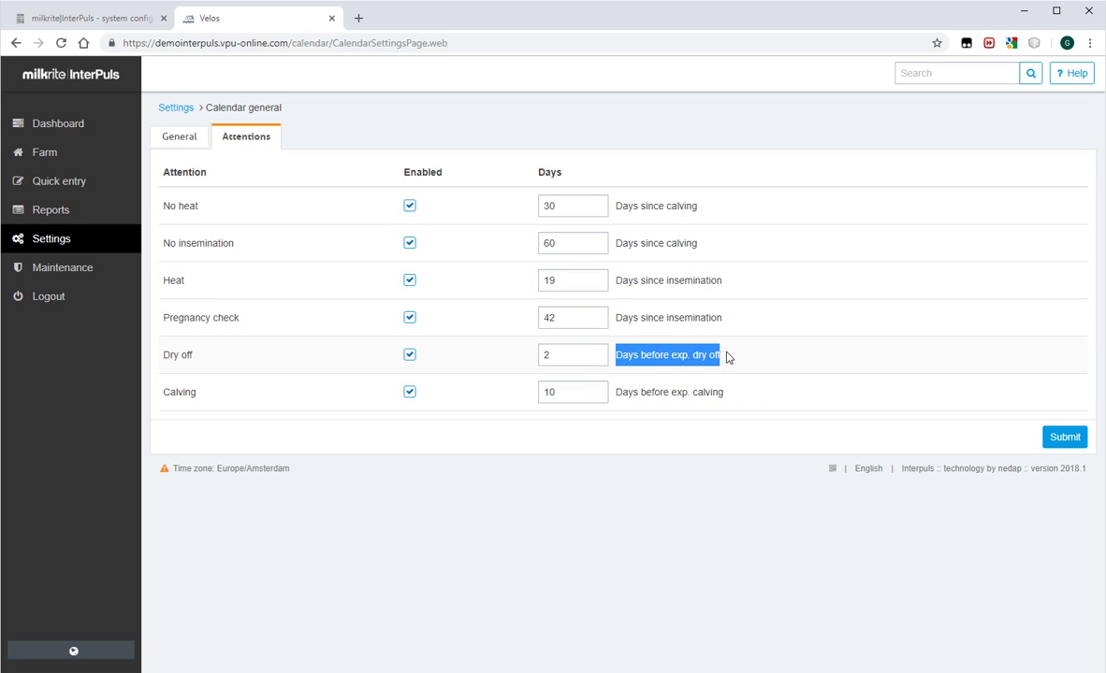
left_click(581, 357)
left_click(612, 355)
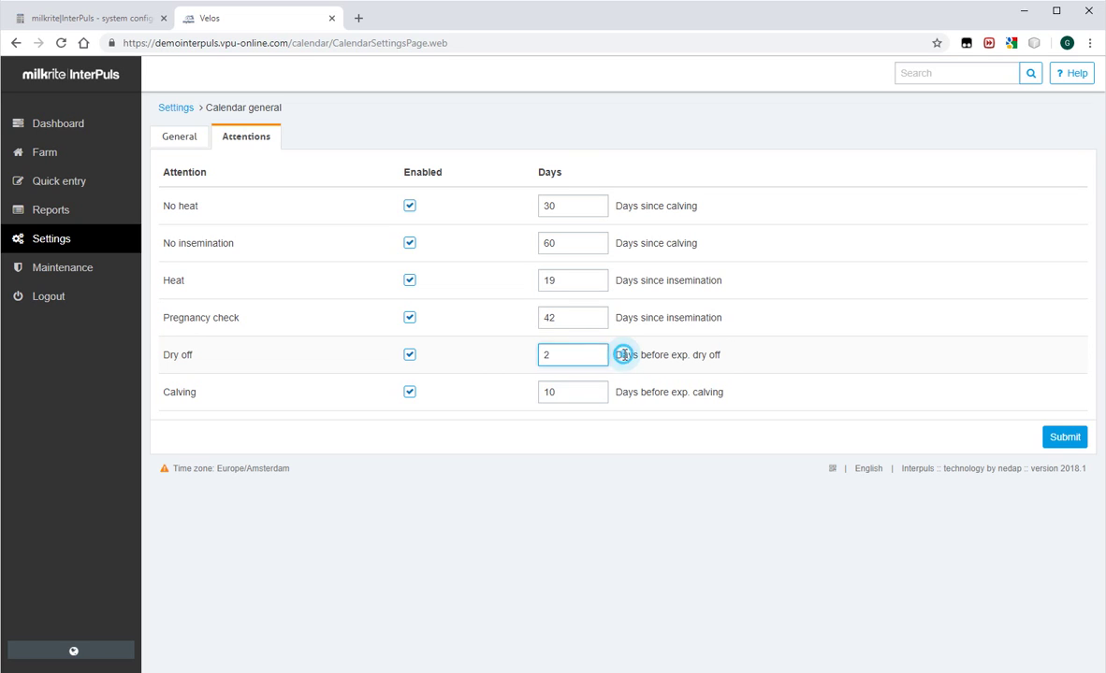
left_click_drag(615, 357, 727, 360)
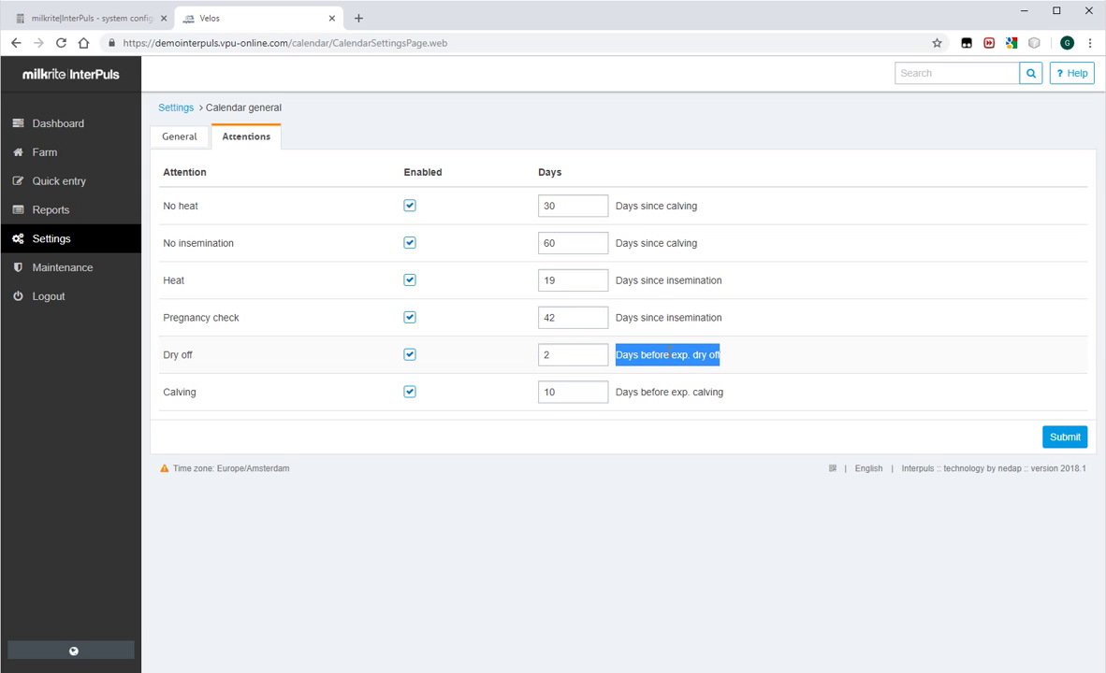
left_click(655, 364)
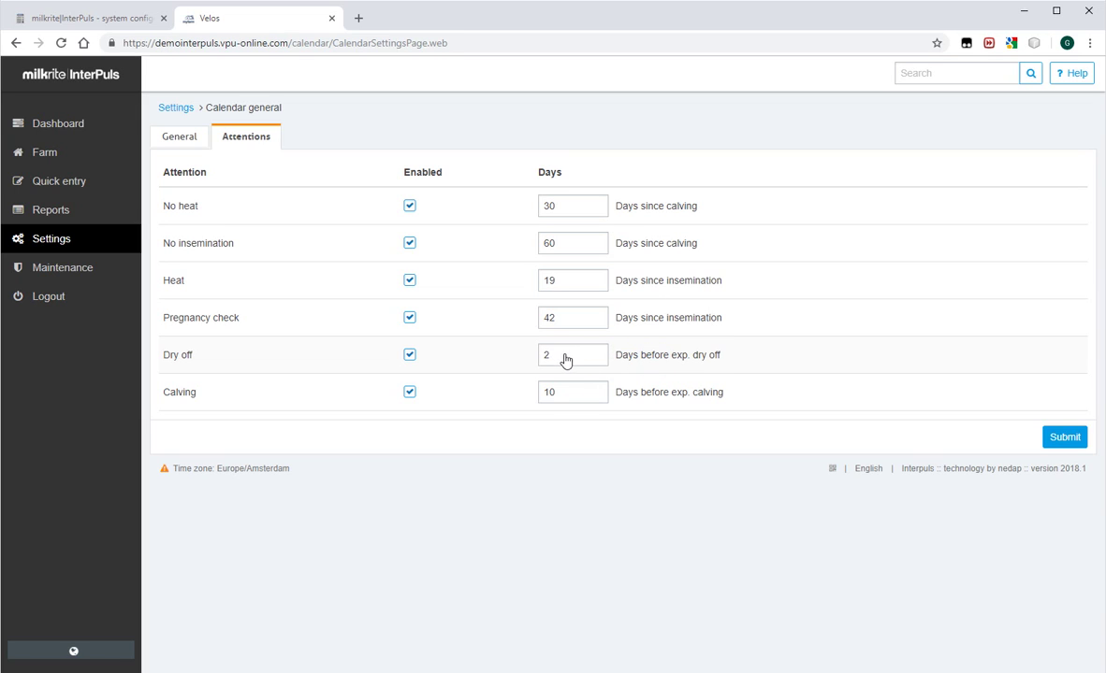
double_click(564, 359)
left_click(654, 349)
double_click(564, 357)
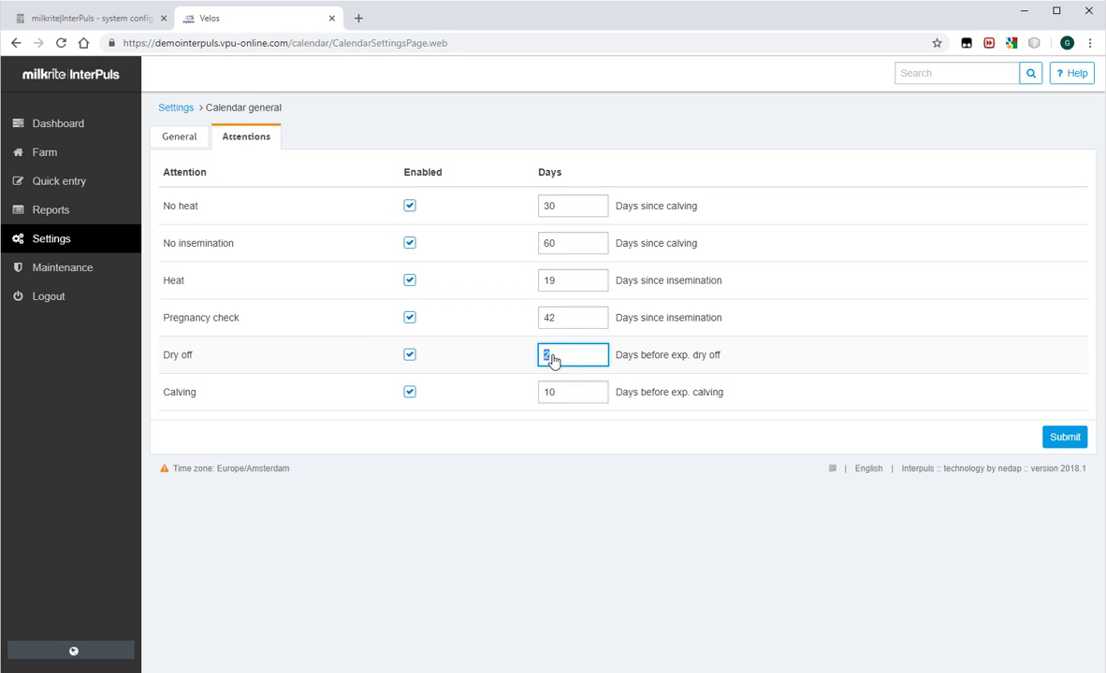
left_click(647, 354)
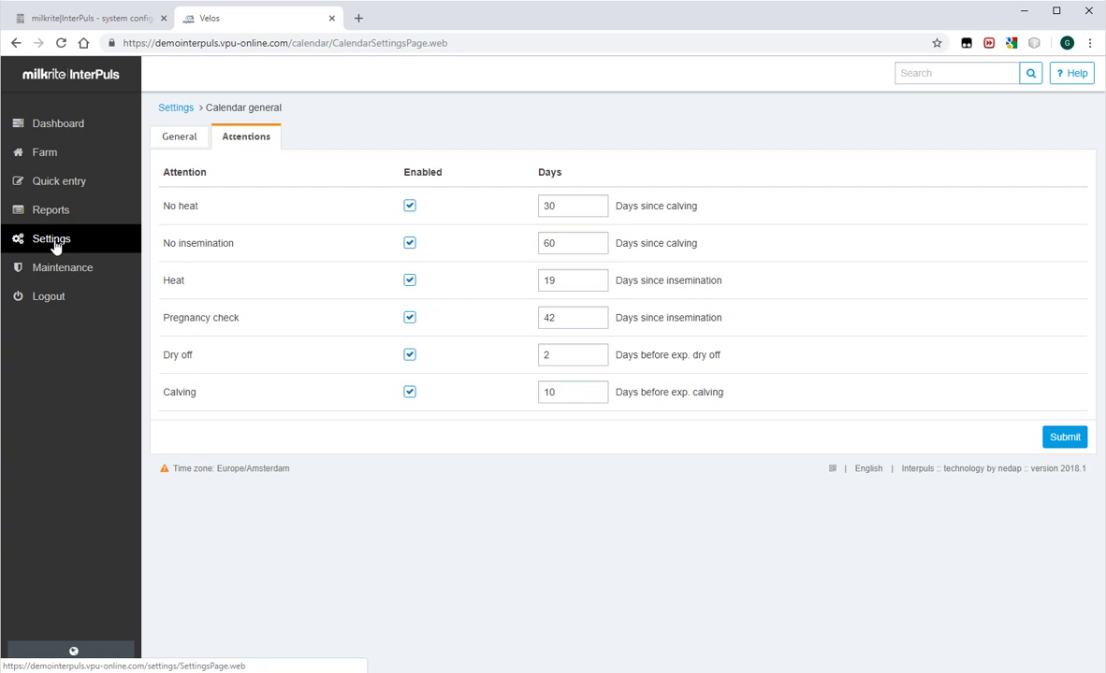
Open the Dry off attention list from the dashboard calendar and look through its animals
left_click(58, 127)
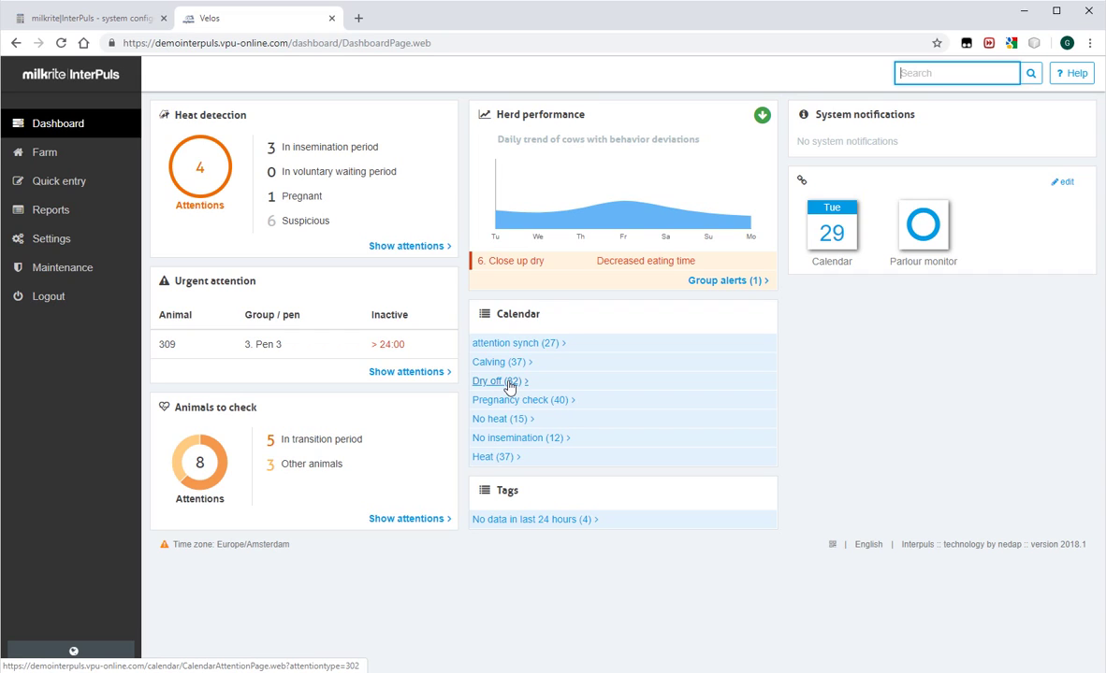
left_click(60, 43)
left_click(488, 382)
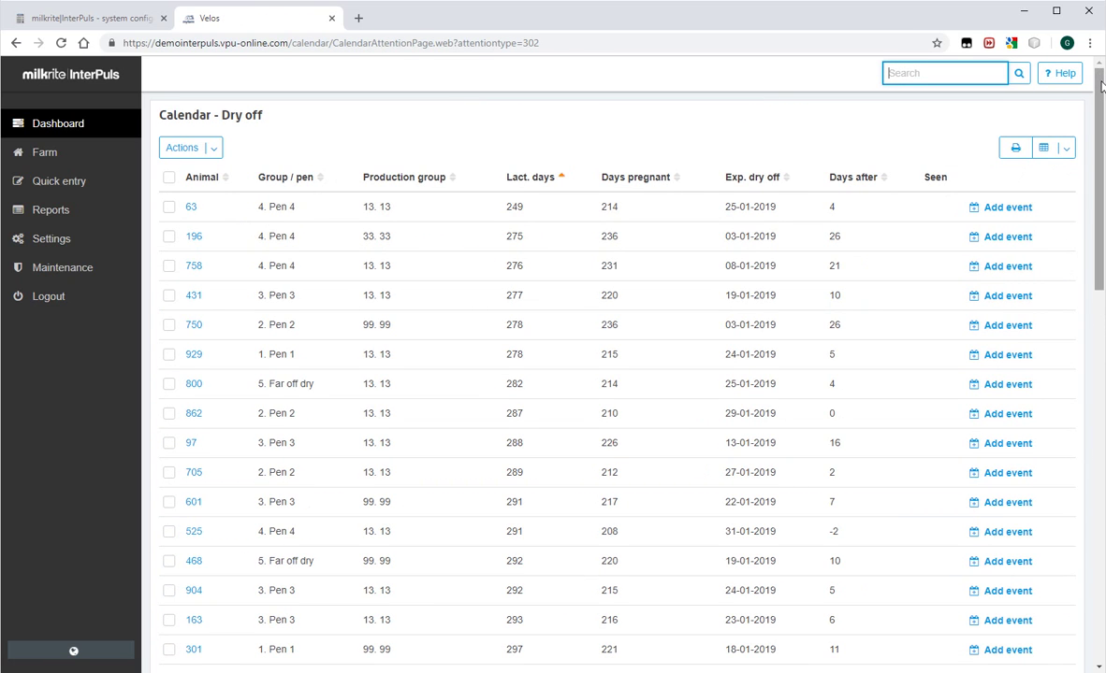
left_click_drag(1101, 86, 1101, 147)
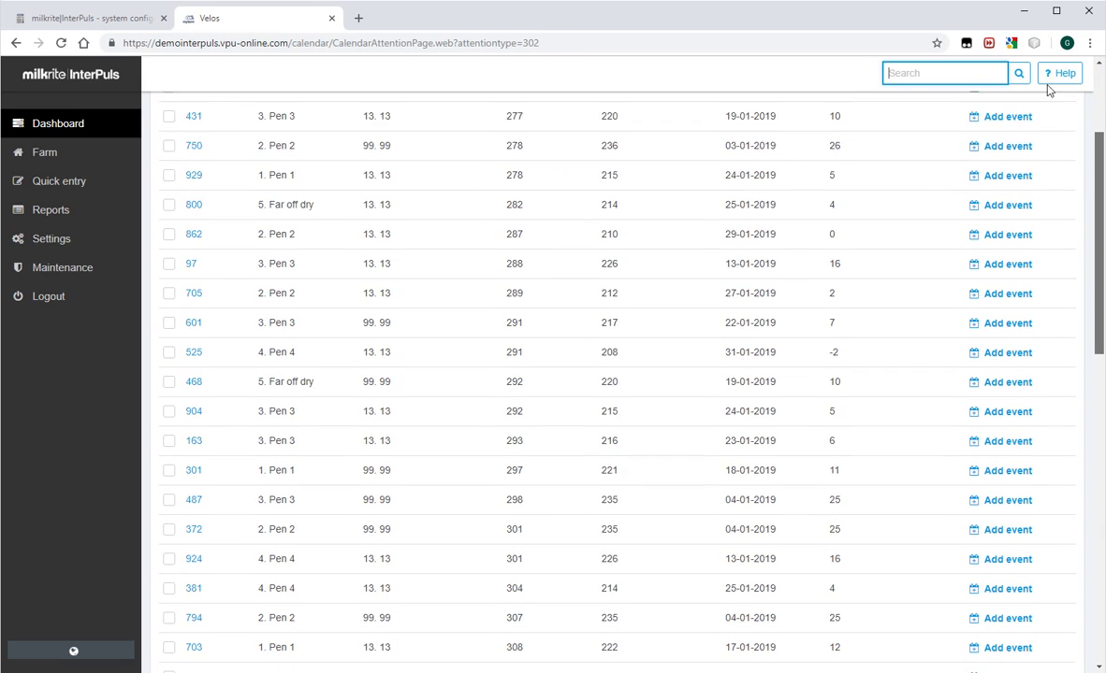
scroll(1048, 89, "up", 2)
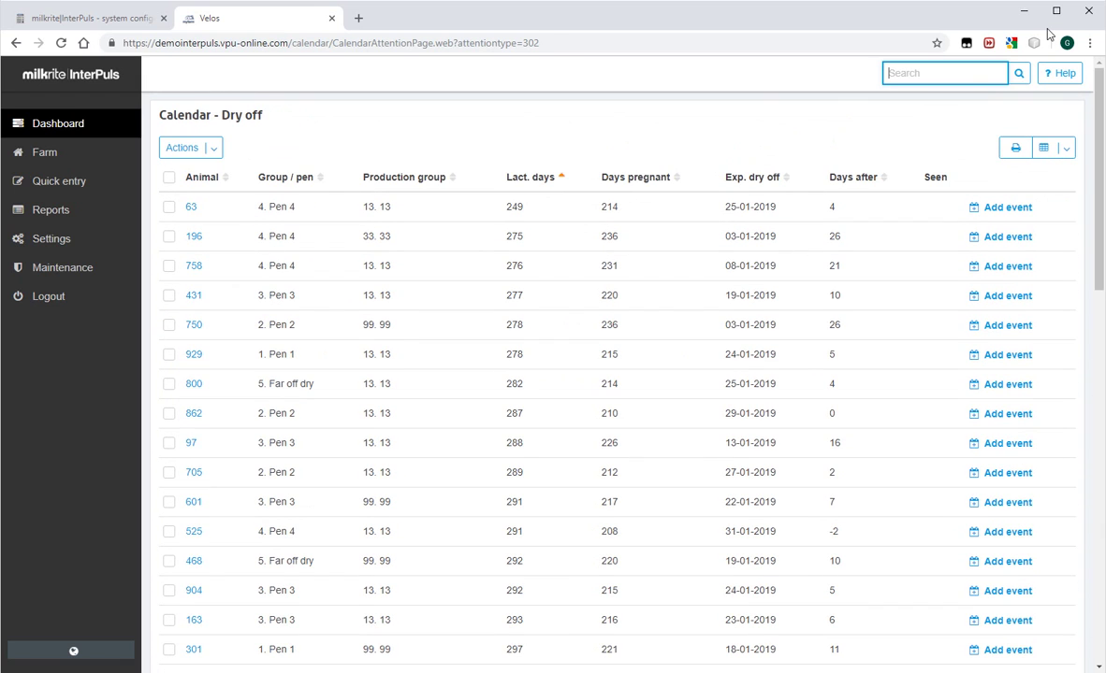
Sort the Dry off list by days pregnant in ascending order and examine the days pregnant and days after values
left_click(628, 178)
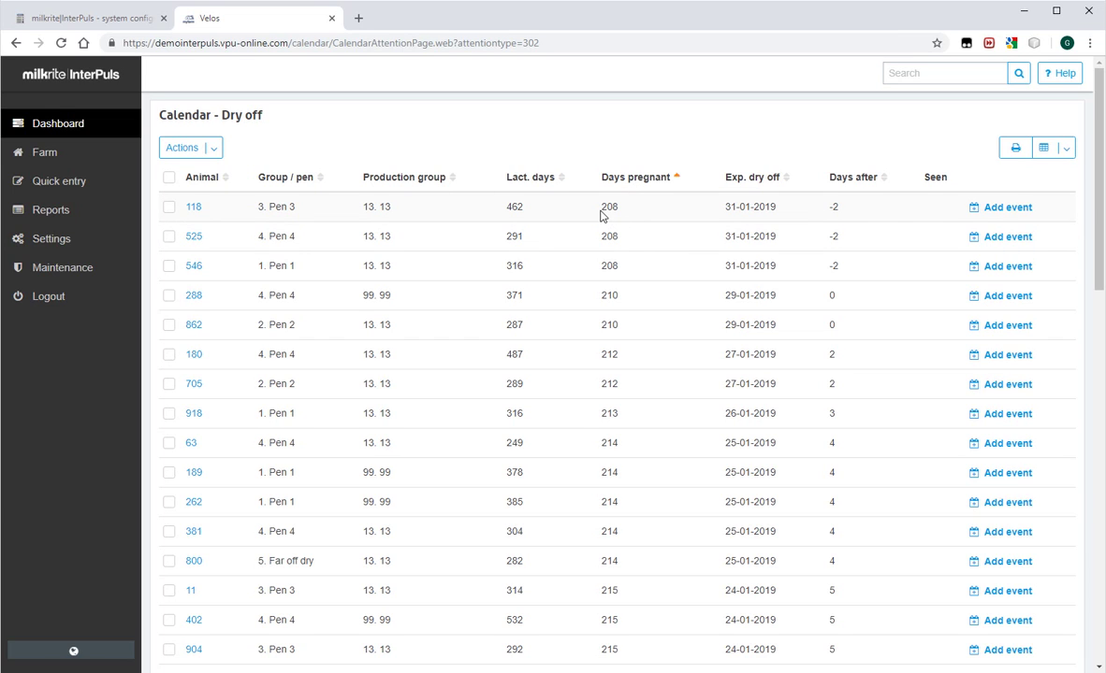
double_click(613, 209)
double_click(604, 236)
double_click(607, 266)
double_click(847, 268)
left_click_drag(627, 295, 607, 325)
left_click(610, 325)
scroll(629, 600, "down", 5)
scroll(642, 588, "up", 5)
Select all animals in the Dry off list and start a quick entry for them
left_click(169, 180)
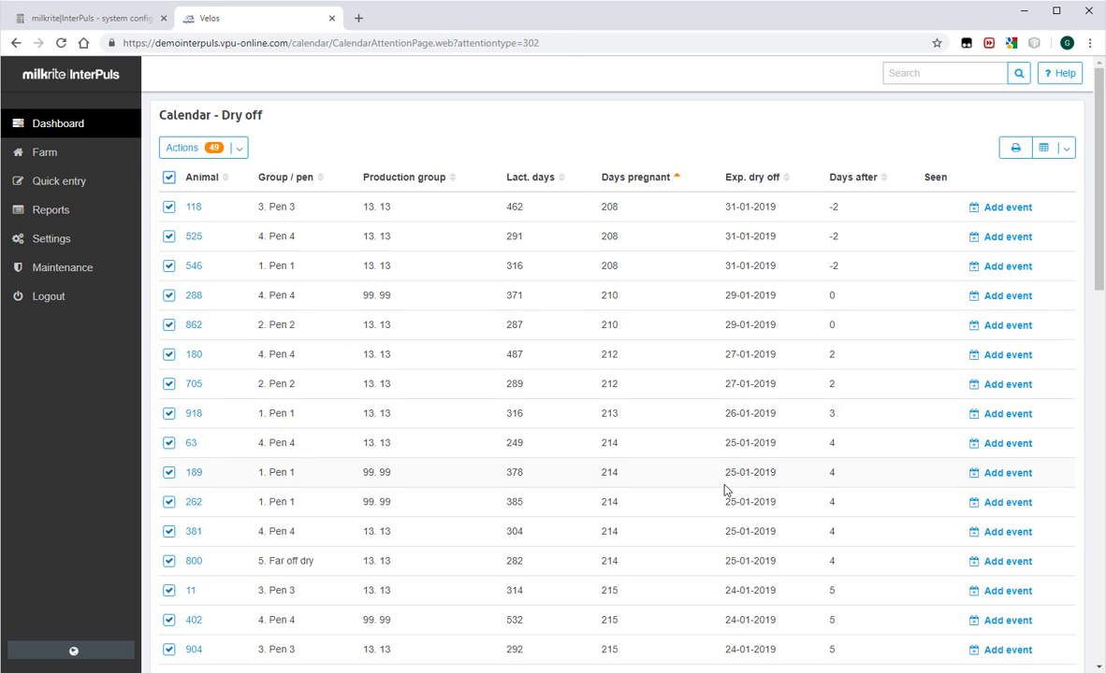
scroll(723, 491, "down", 3)
scroll(723, 492, "up", 3)
left_click(240, 147)
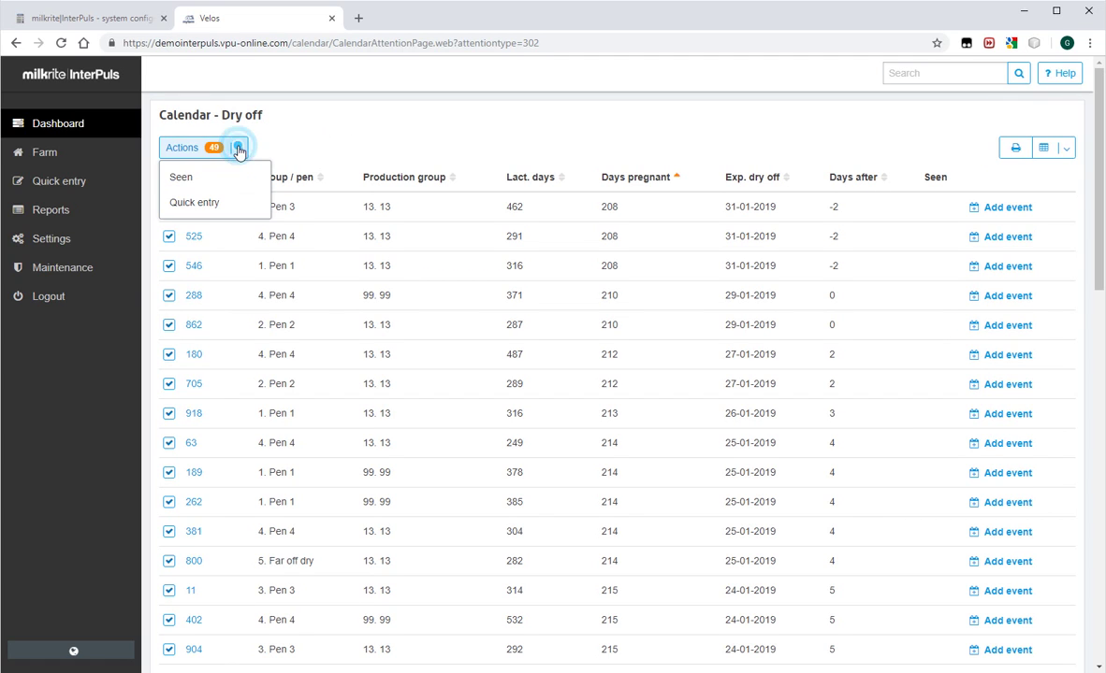
left_click(198, 203)
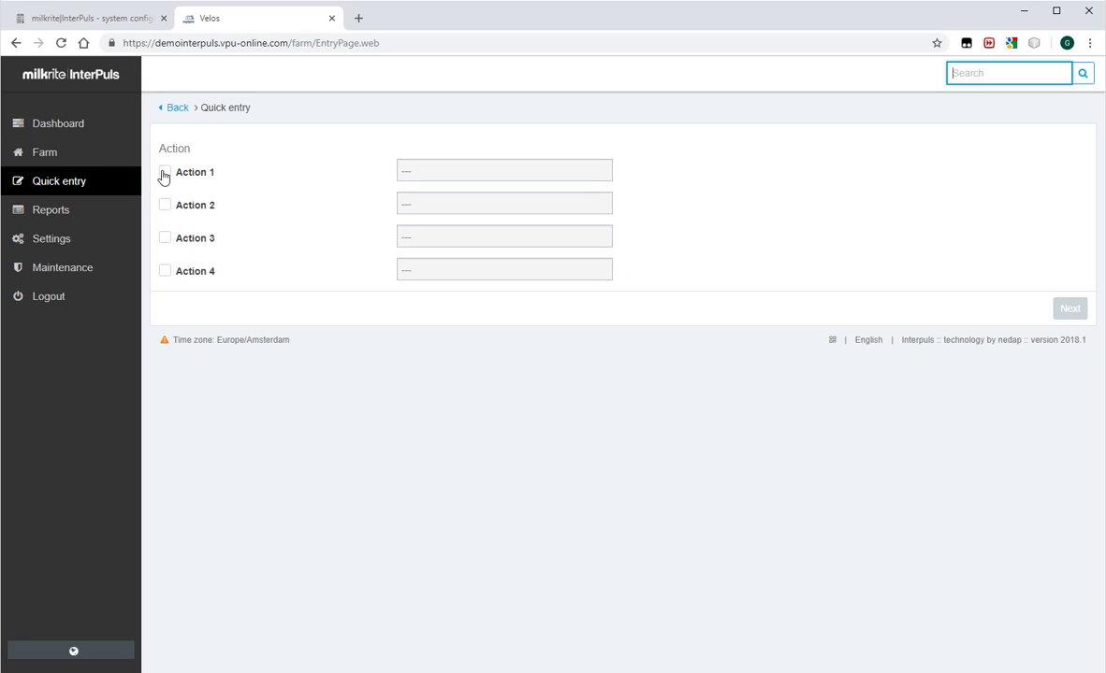
Enable Action 1 of the quick entry and set it to the Dry off calendar event
left_click(164, 174)
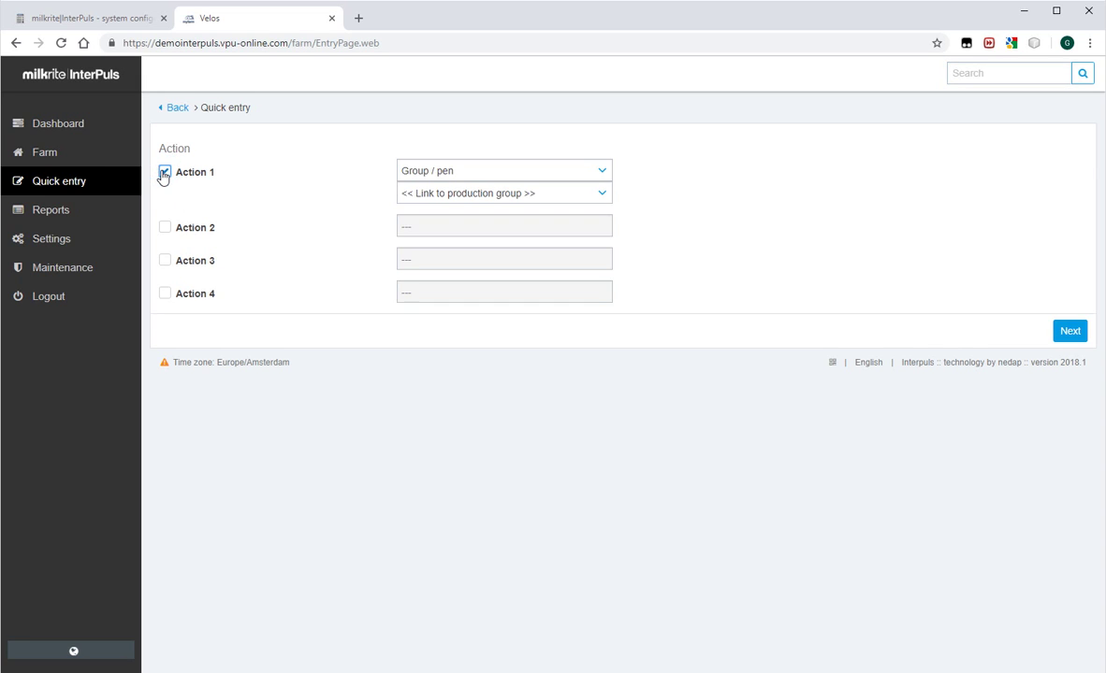
left_click(464, 172)
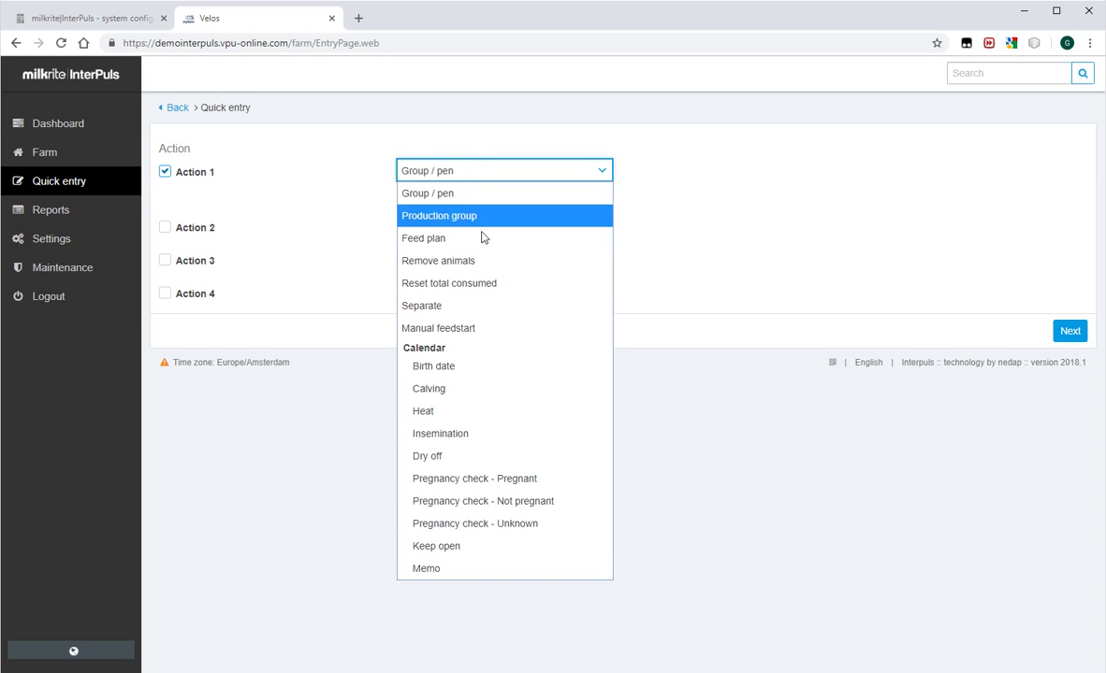
left_click(446, 458)
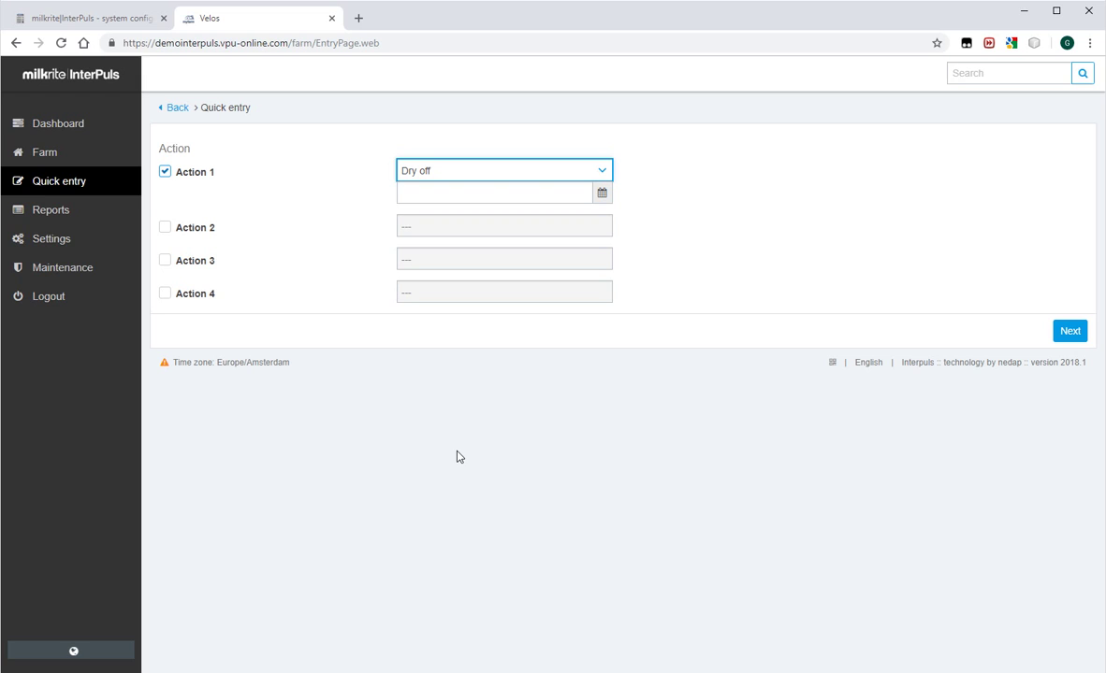
Set the Dry off date of Action 1 to 29-01-2019 and proceed to applying the actions
left_click(598, 194)
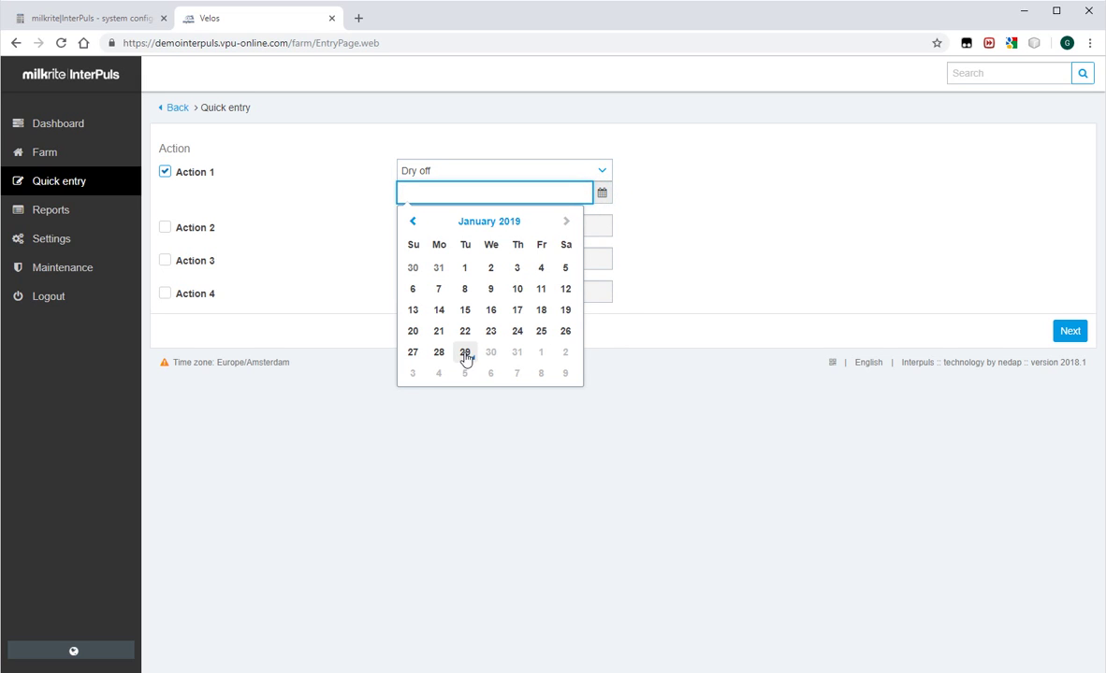
left_click(469, 356)
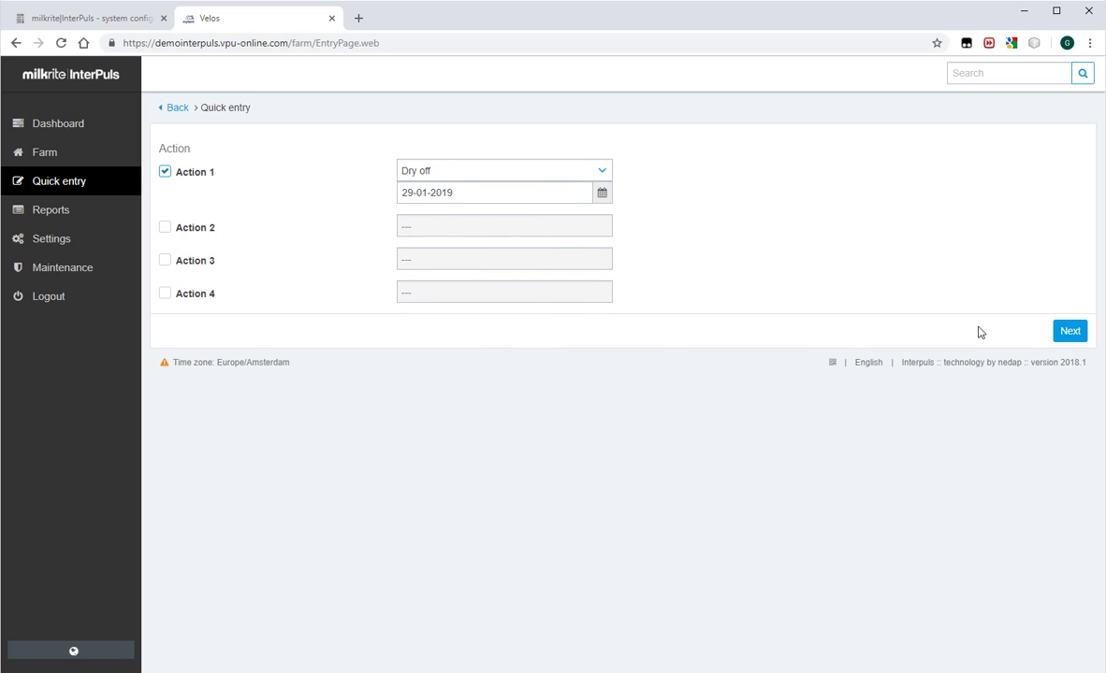
left_click(1068, 333)
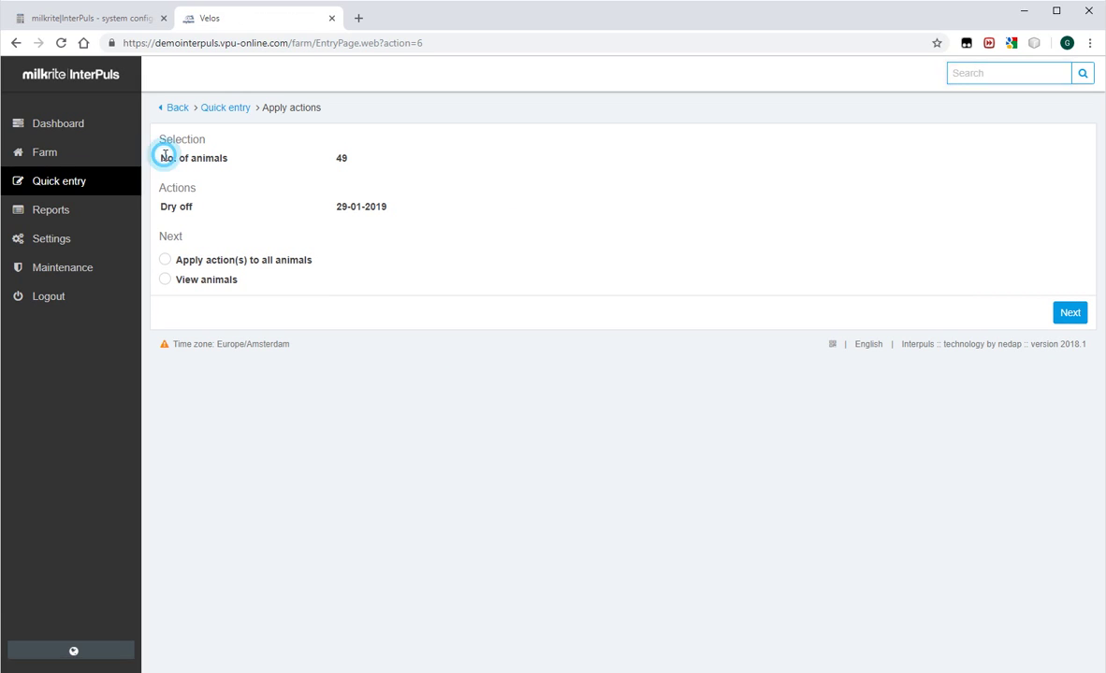
Review the number of selected animals and the Dry off action date in the quick entry summary
left_click_drag(161, 157, 215, 157)
double_click(342, 158)
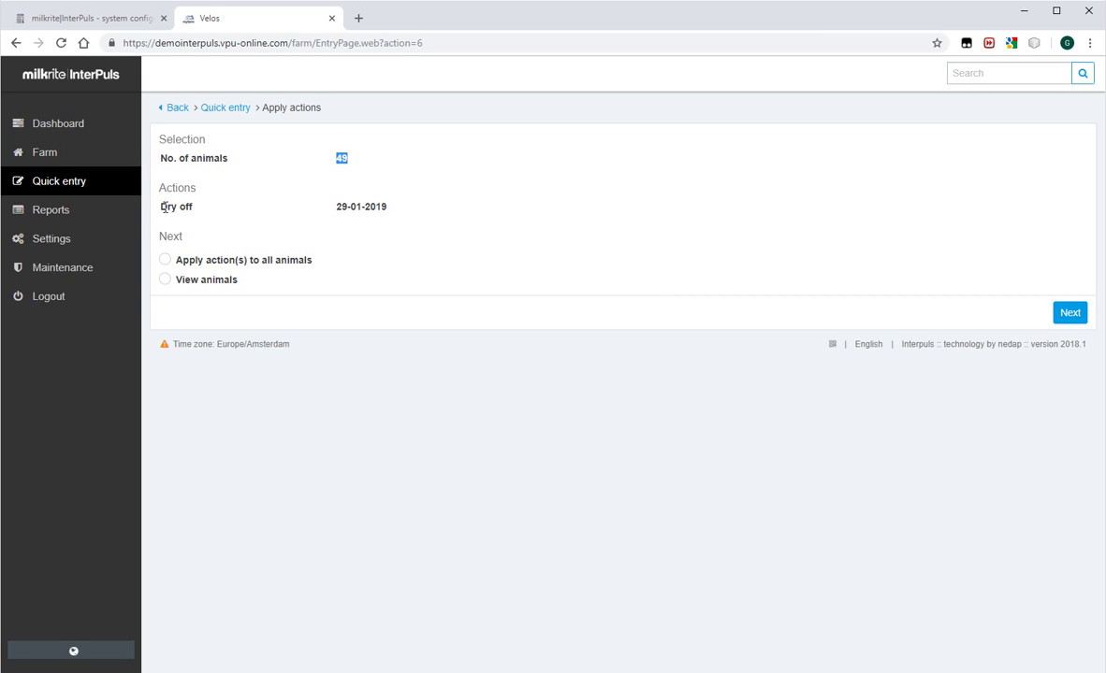
left_click_drag(164, 207, 192, 207)
left_click(343, 207)
left_click_drag(343, 206, 316, 210)
left_click(334, 206)
left_click(370, 201)
Choose to view the animals instead of applying the action to all of them, and continue to the animal list
left_click(163, 264)
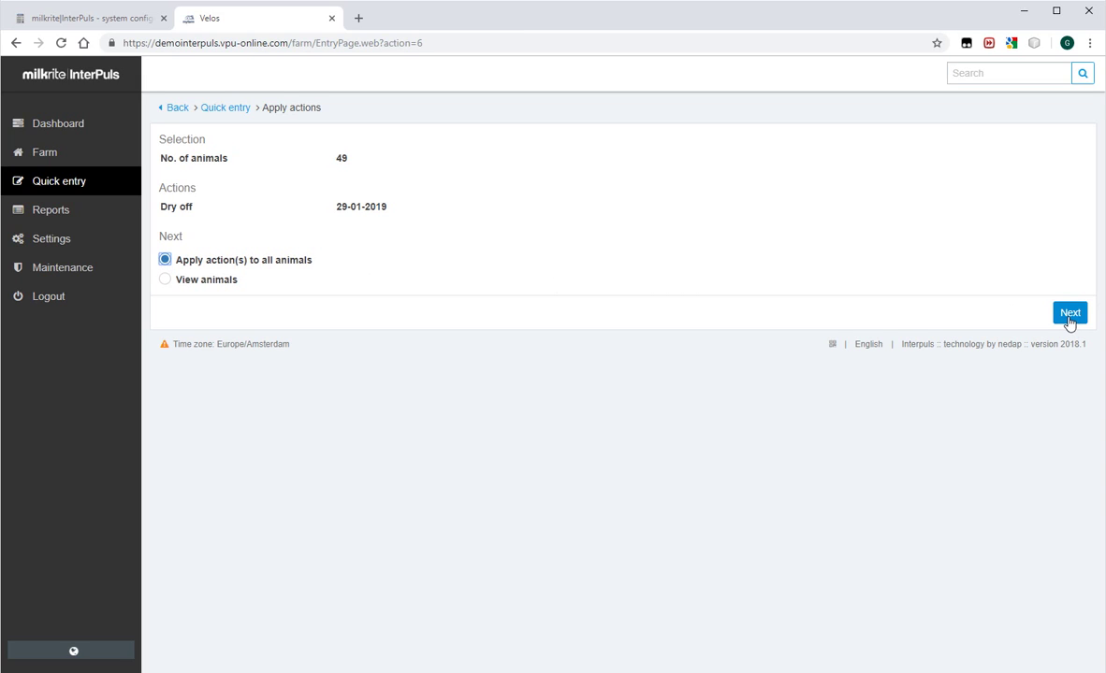
left_click(165, 280)
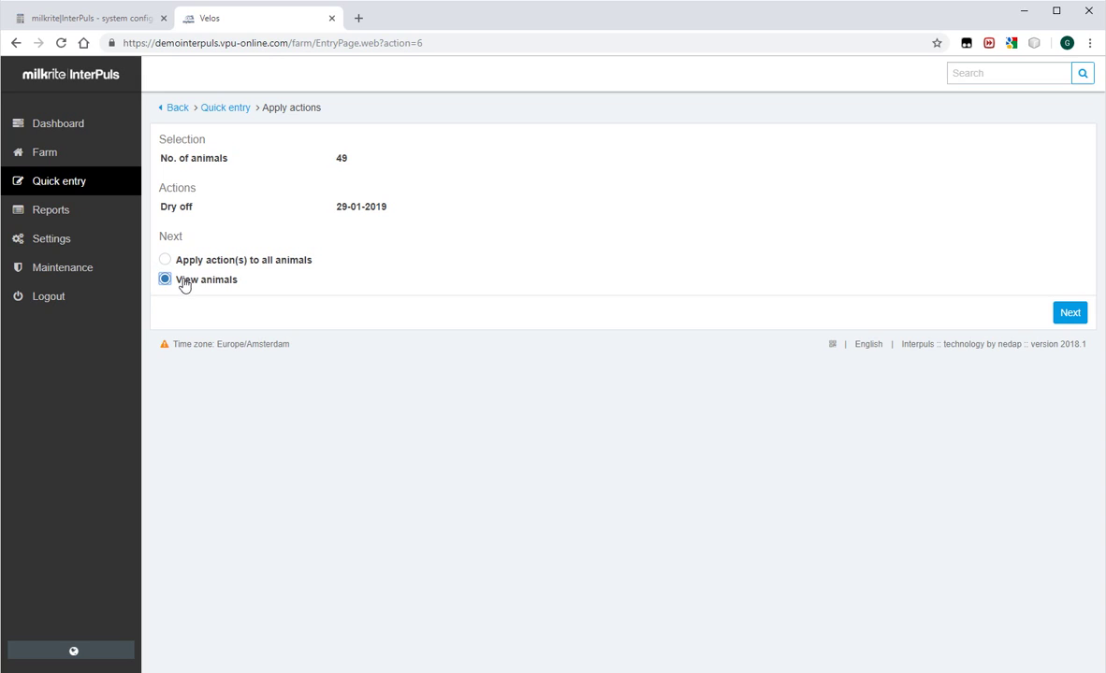
left_click(1070, 318)
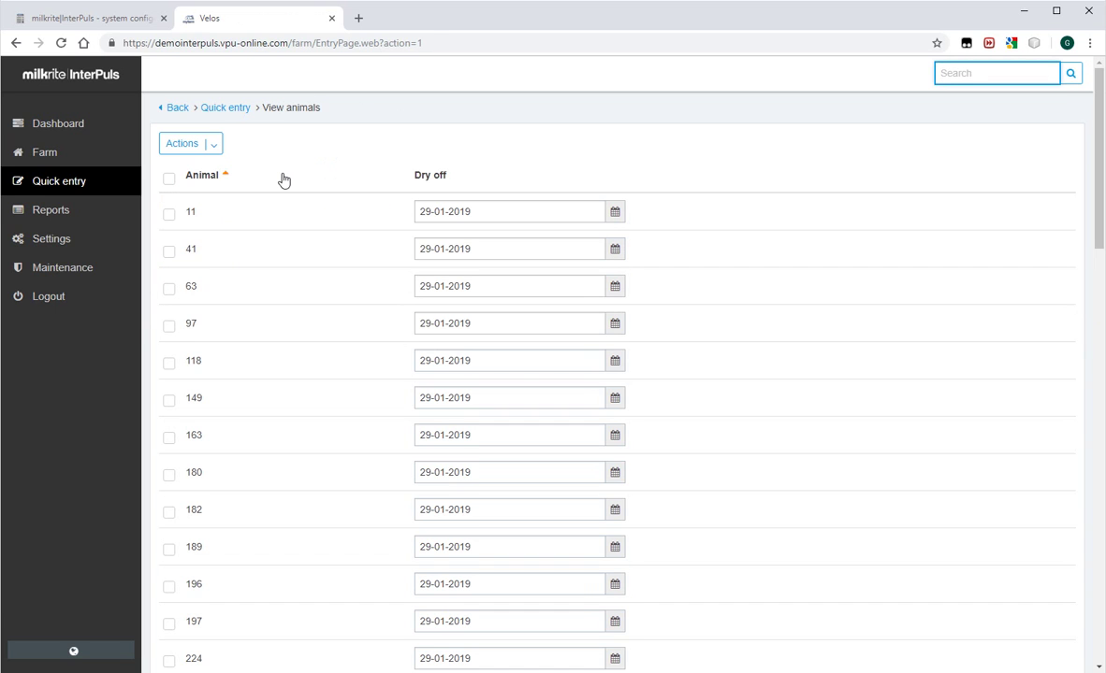
Look through the quick entry animals and sort them by animal number in descending and ascending order
scroll(285, 181, "down", 5)
scroll(289, 178, "up", 5)
left_click(226, 178)
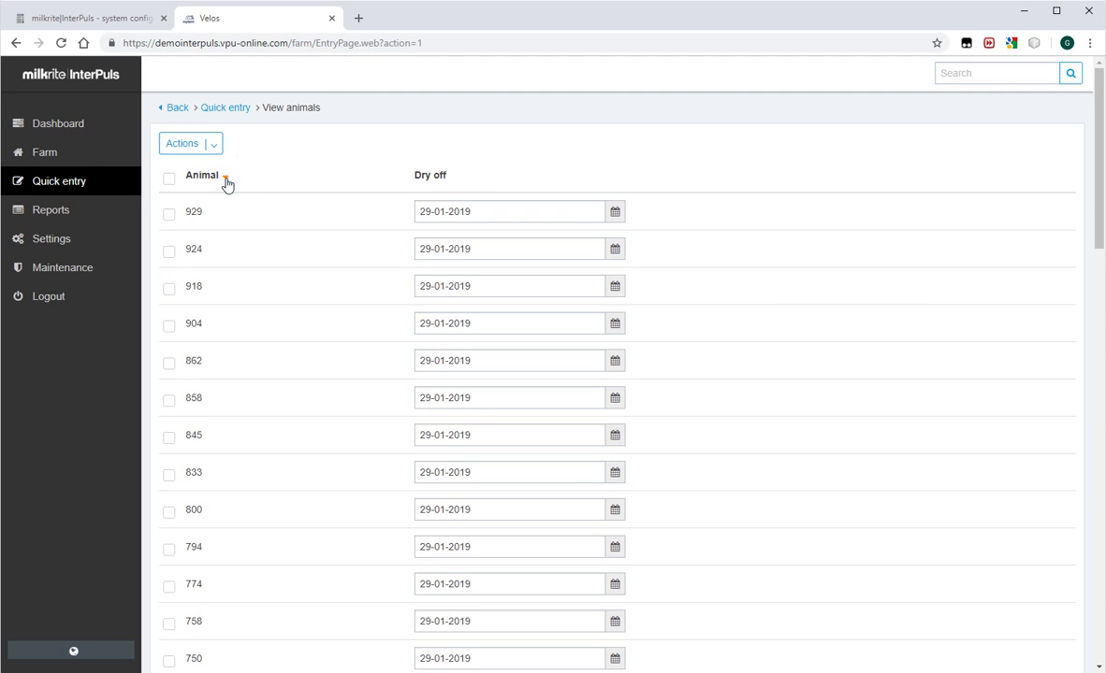
left_click(225, 181)
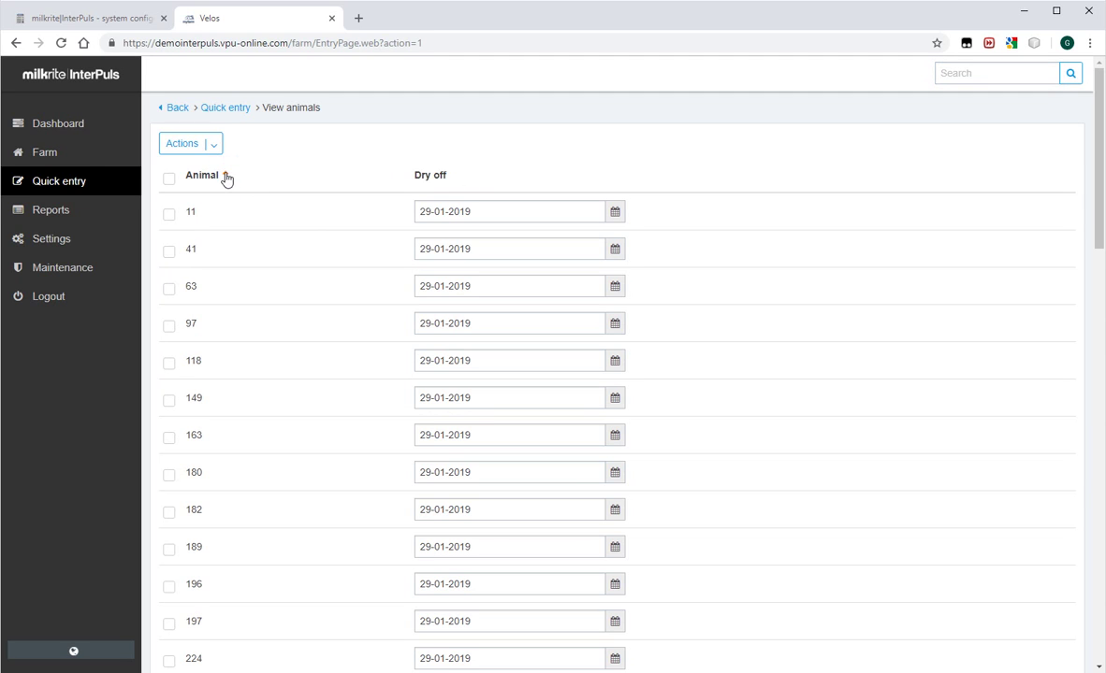
left_click(226, 177)
left_click(226, 177)
Set the Dry off date of animals 11 and 149 to 26-01-2019 and select all animals in the list
left_click(614, 212)
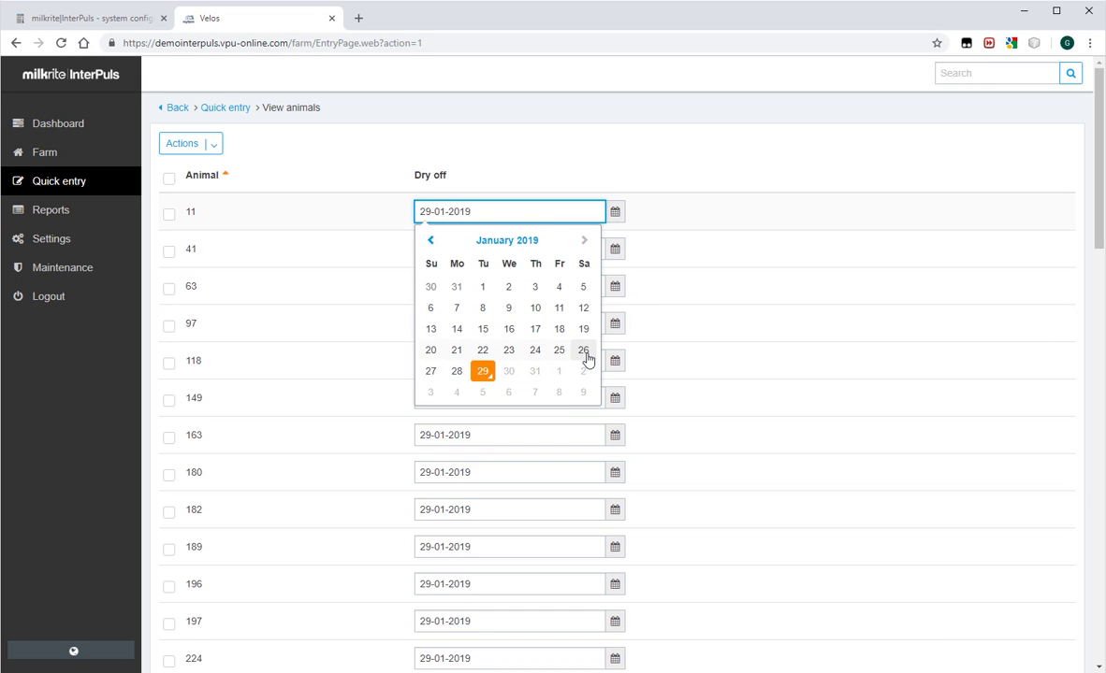
left_click(584, 351)
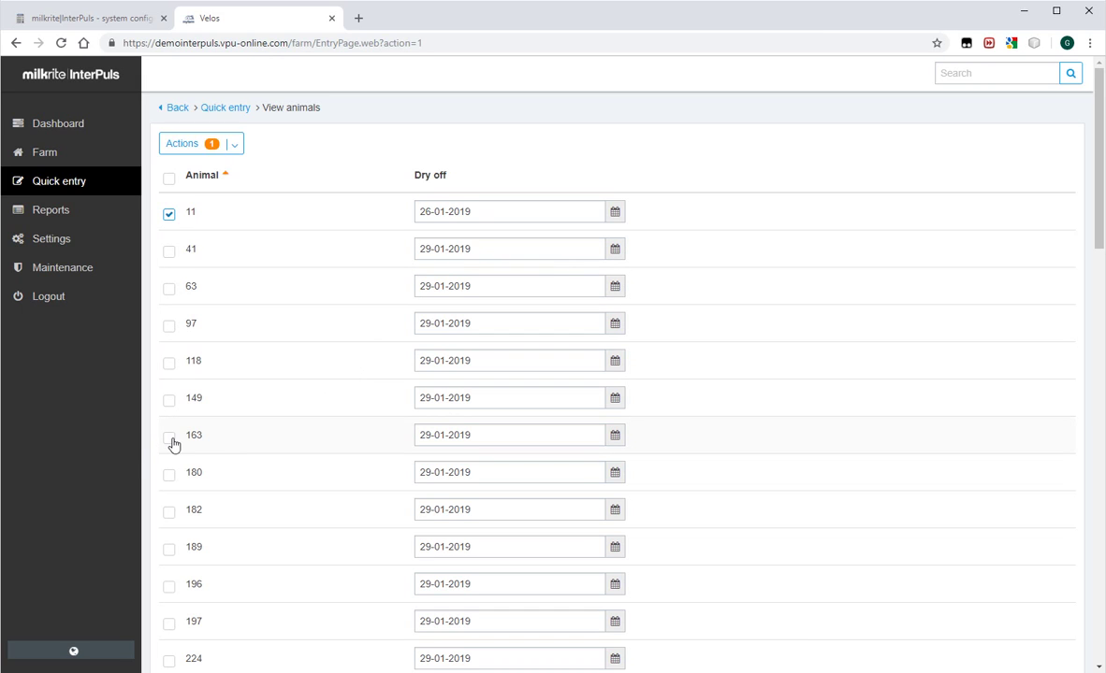
left_click(169, 180)
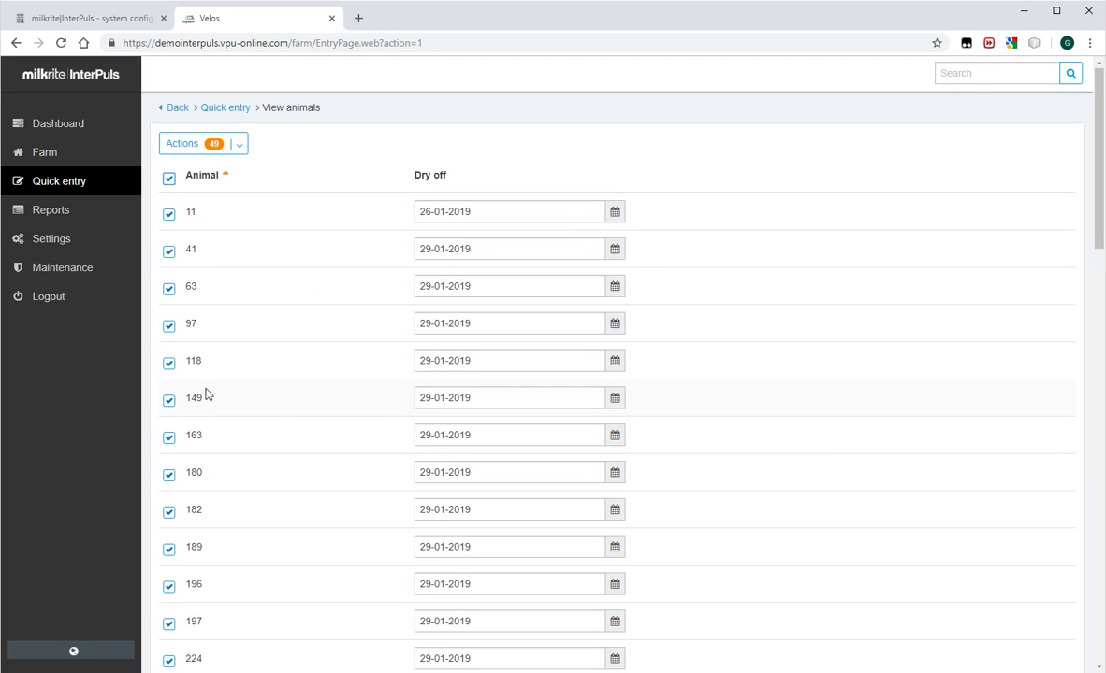
left_click(617, 399)
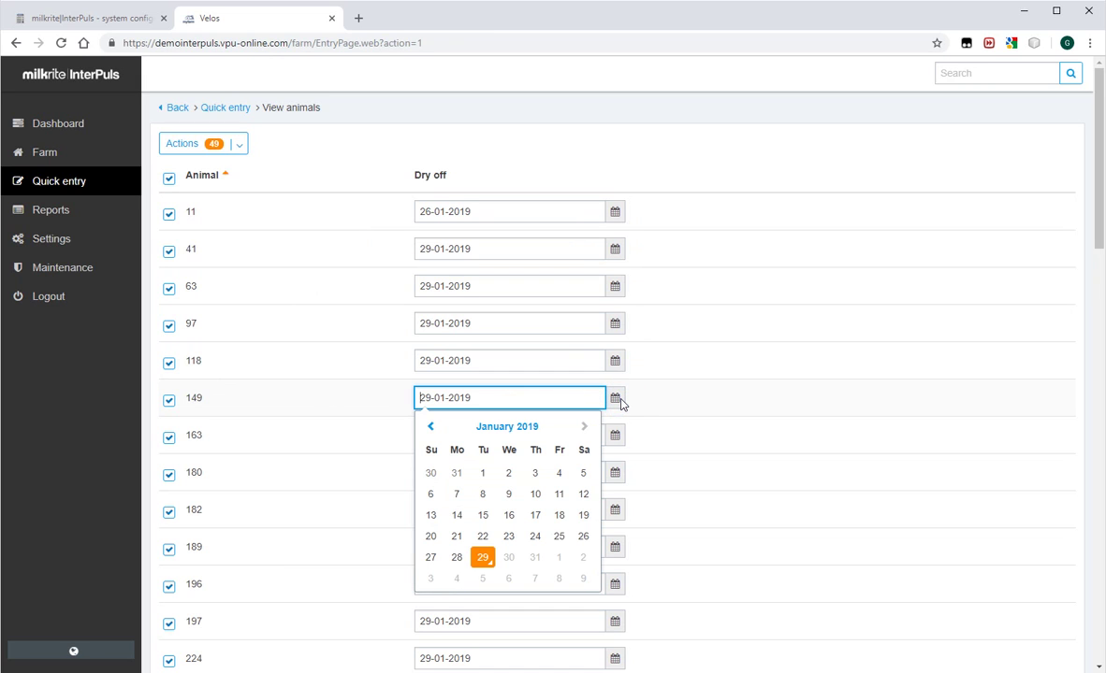
left_click(587, 540)
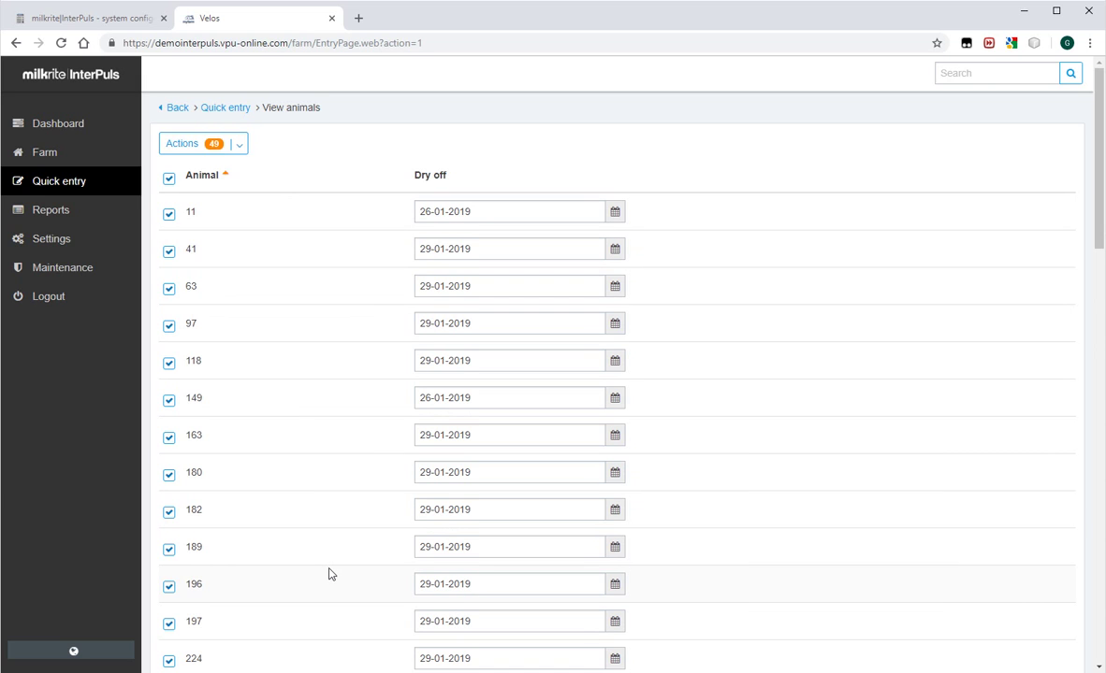
Exclude animals 262, 301 and 468 from the selection in the quick entry list
scroll(328, 574, "down", 2)
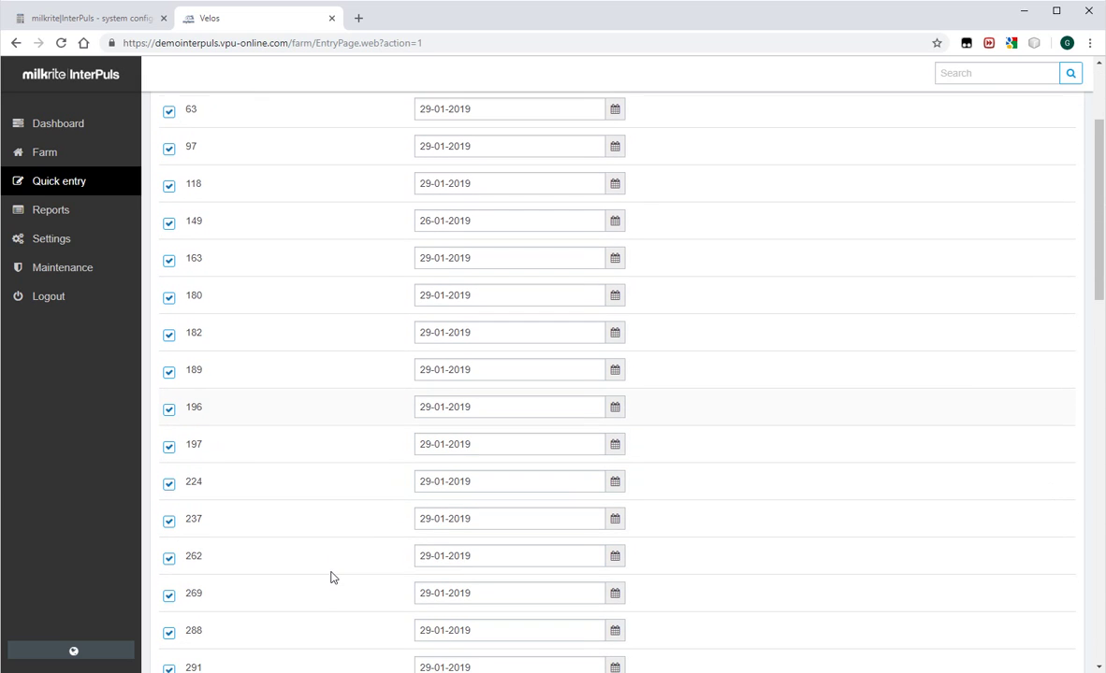
left_click(169, 558)
scroll(186, 566, "down", 2)
left_click(168, 511)
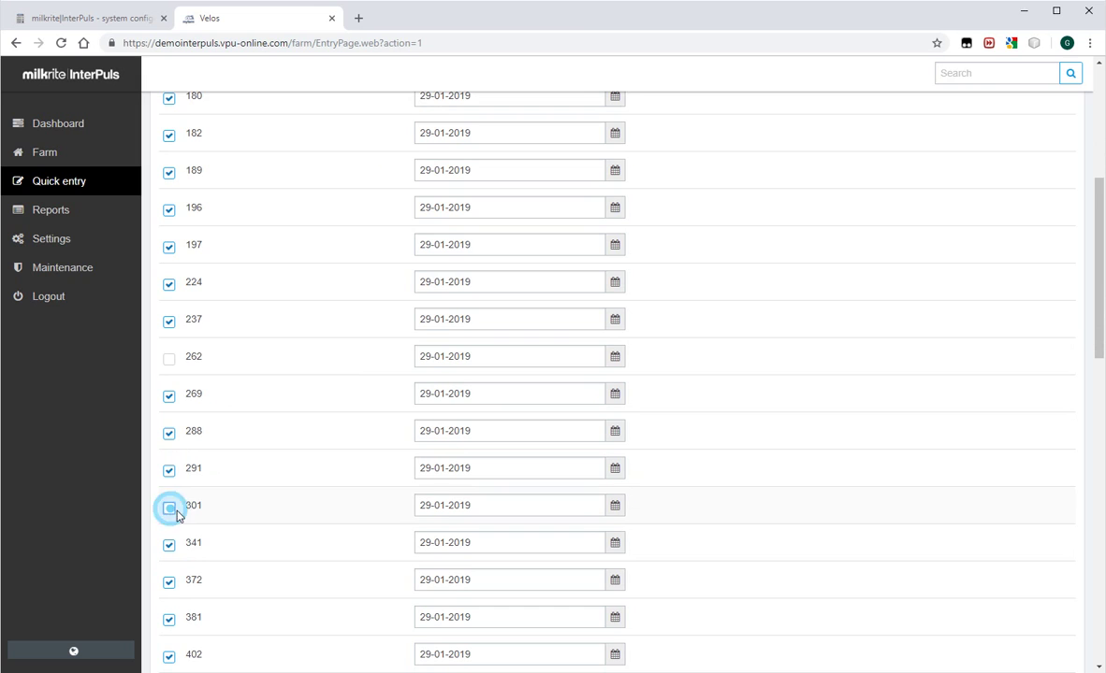
scroll(178, 529, "down", 3)
left_click(168, 526)
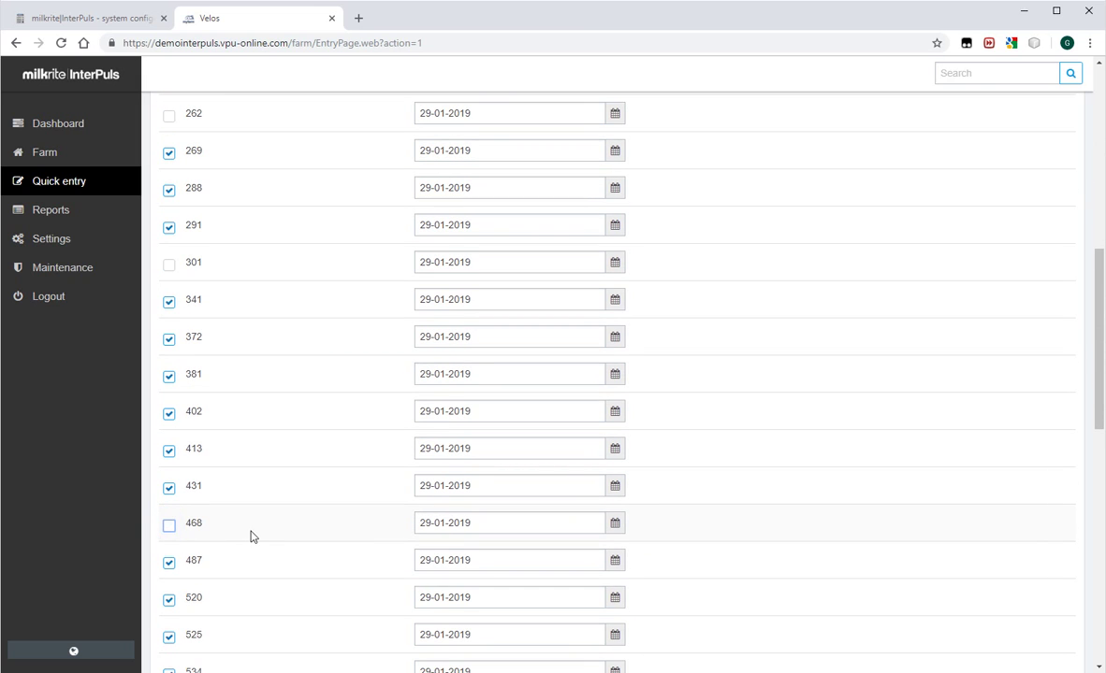
scroll(279, 513, "up", 7)
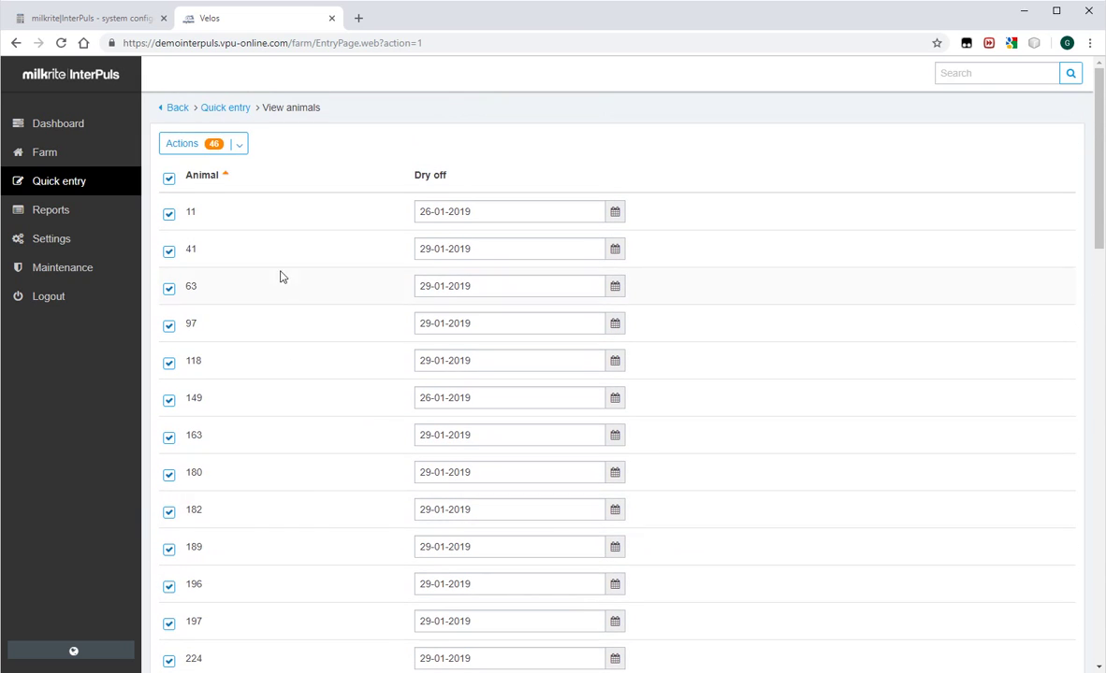
View the actions available for the selected animals and close them without submitting the dry off entries
left_click(242, 146)
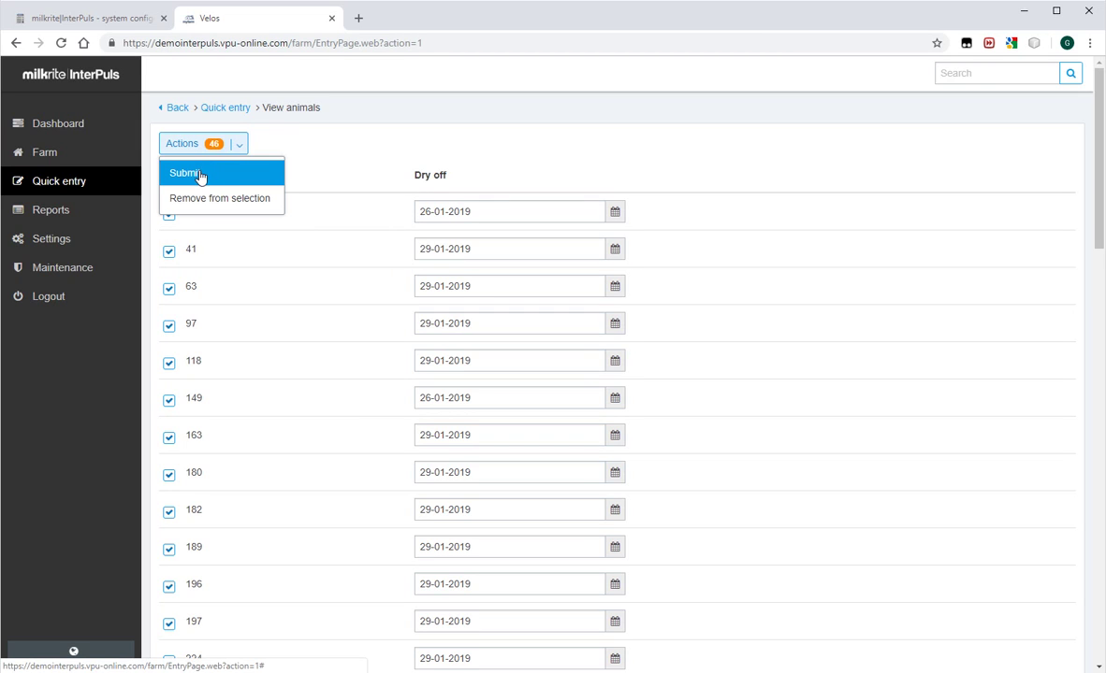
left_click(469, 121)
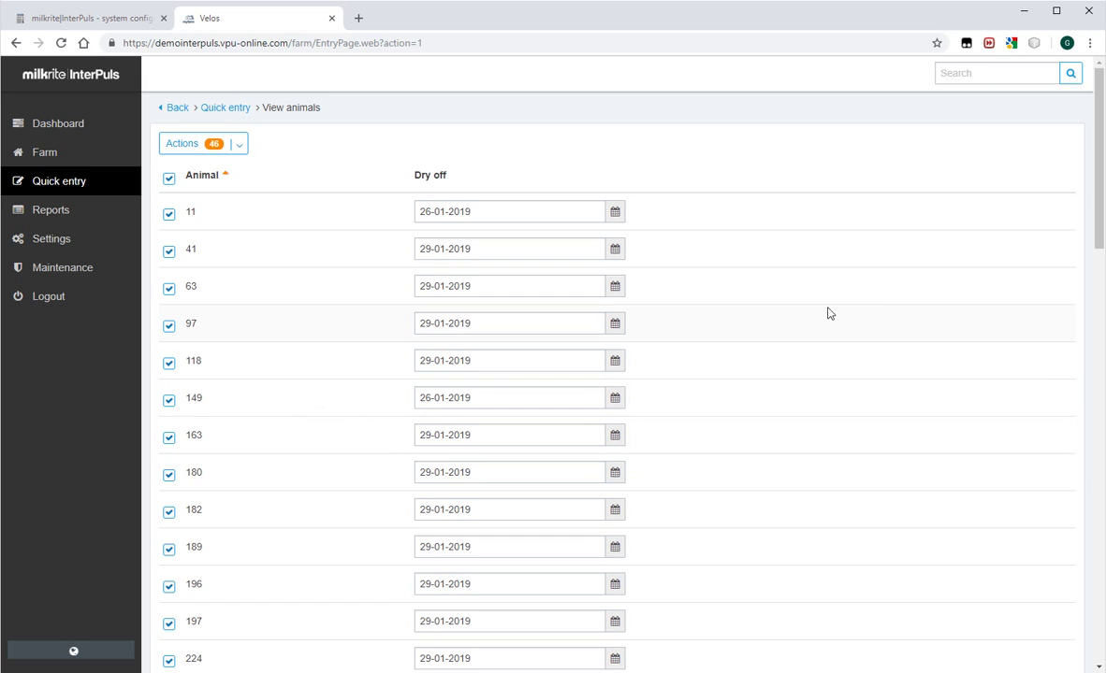
scroll(1099, 76, "down", 1)
scroll(1099, 76, "up", 1)
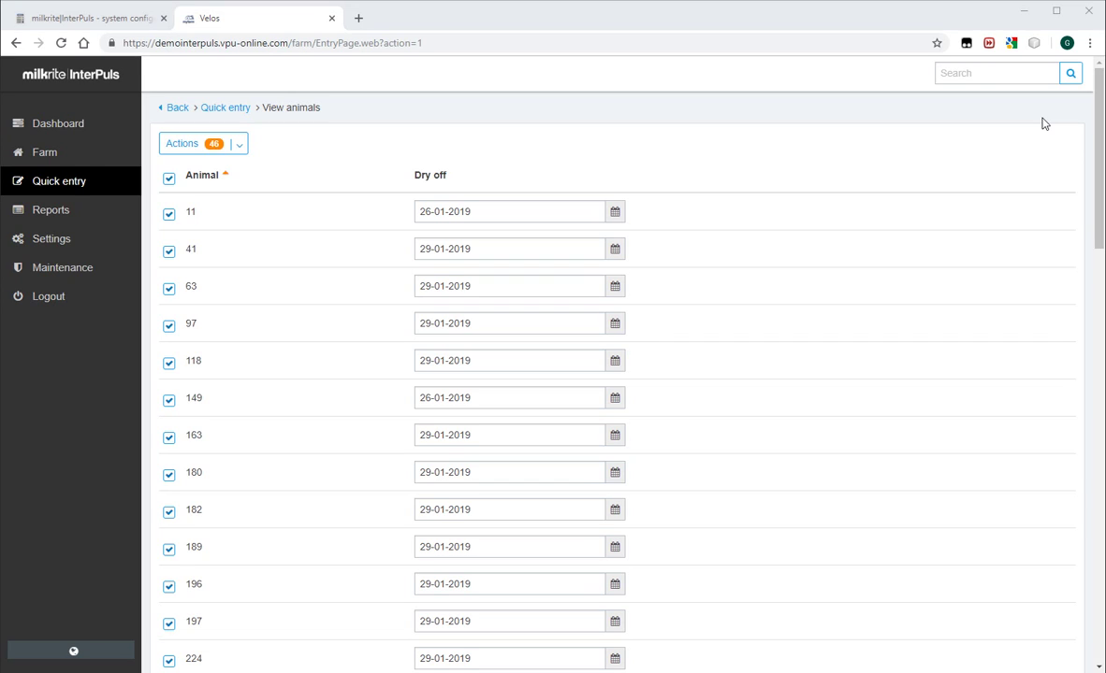
Switch to the request.png image in the photo viewer to read the requested cow lists
key("alt+Tab")
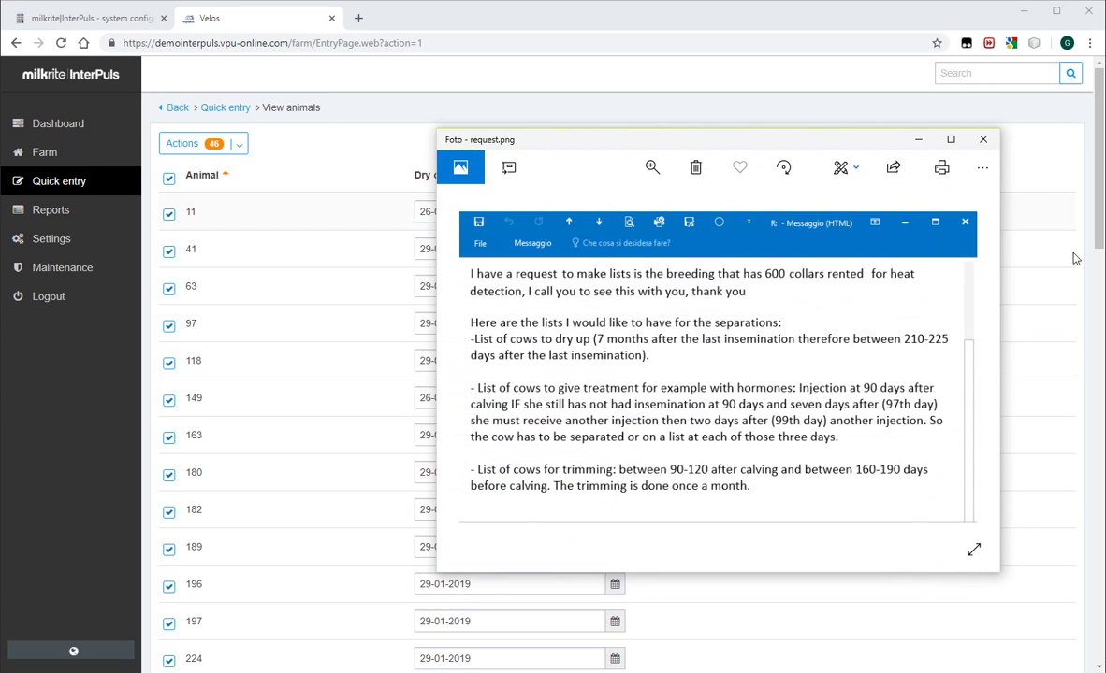